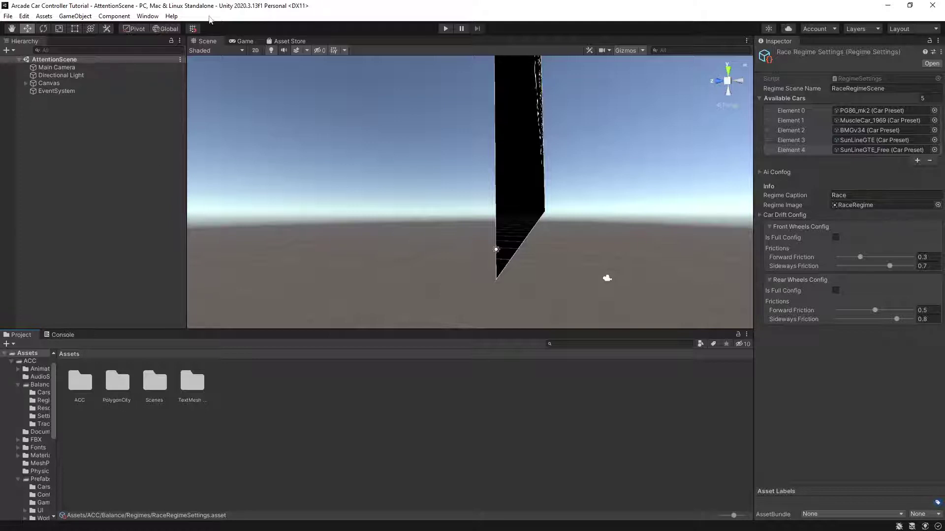
Open the Arcade Car Controller Create car window with SunLineGTE as the base preset
left_click(143, 16)
mouse_move(217, 84)
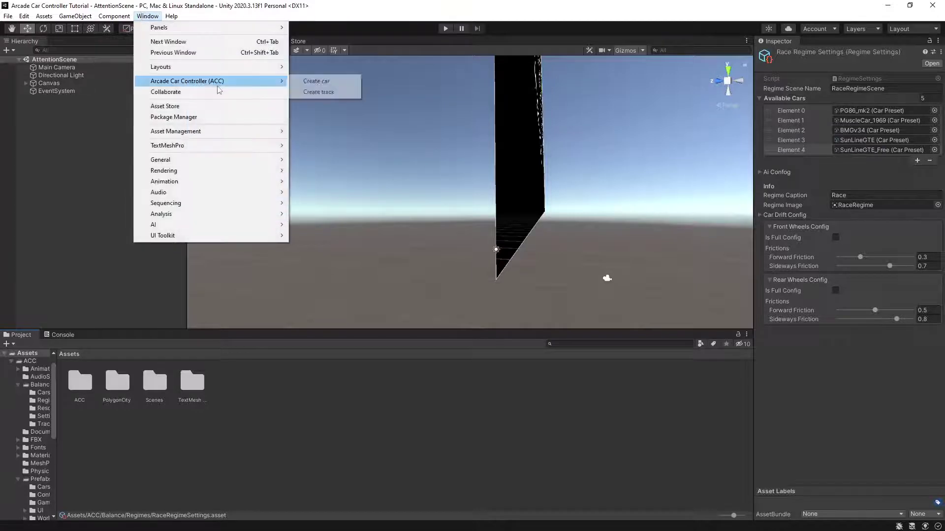
left_click(327, 83)
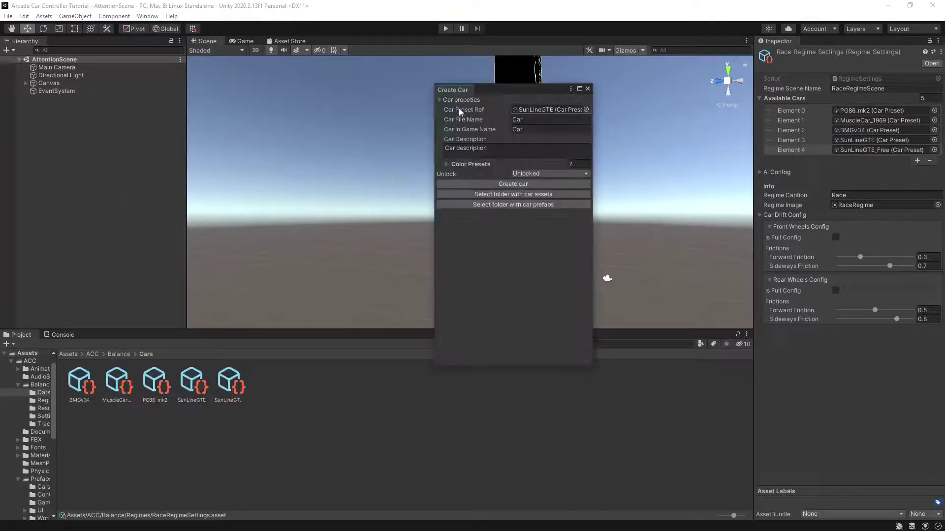
left_click(545, 109)
Enter file name TheTaxi, in-game name The Taxi, paste the yellow-taxi description, enable Color Presets
left_click(534, 120)
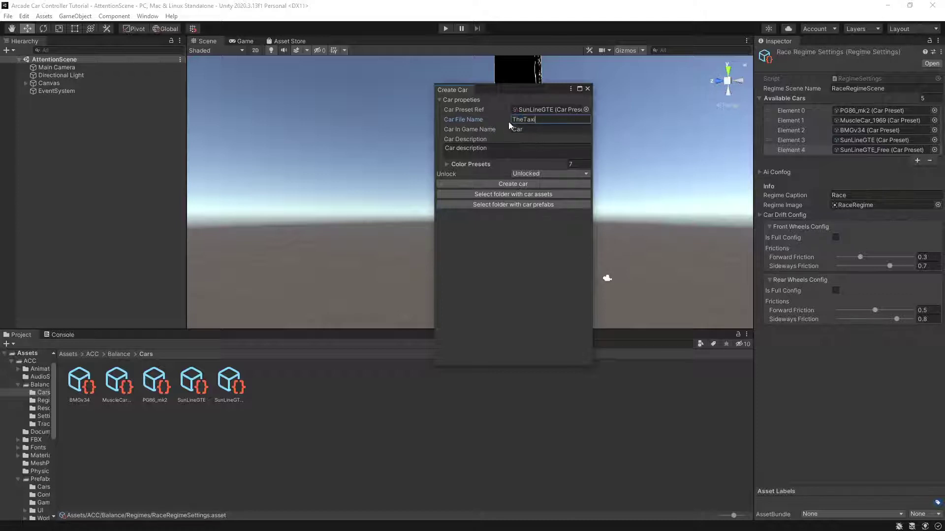
key("Tab")
type("The Tax")
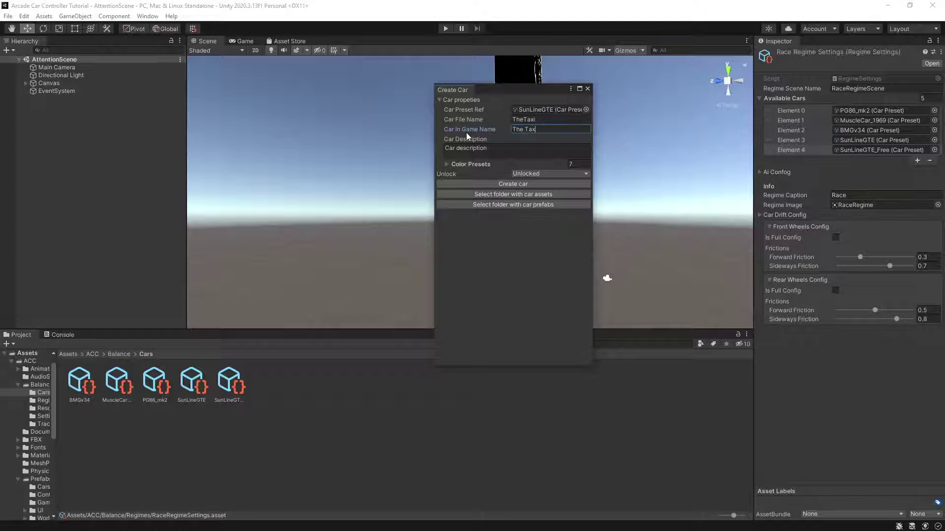
key("Tab")
type("Burn around the streets in style... In this yellow taxi")
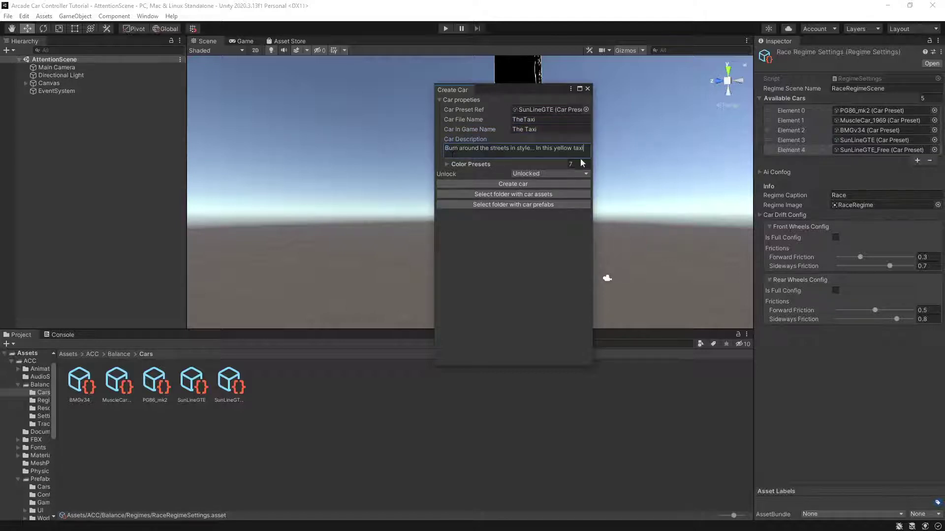
left_click(460, 165)
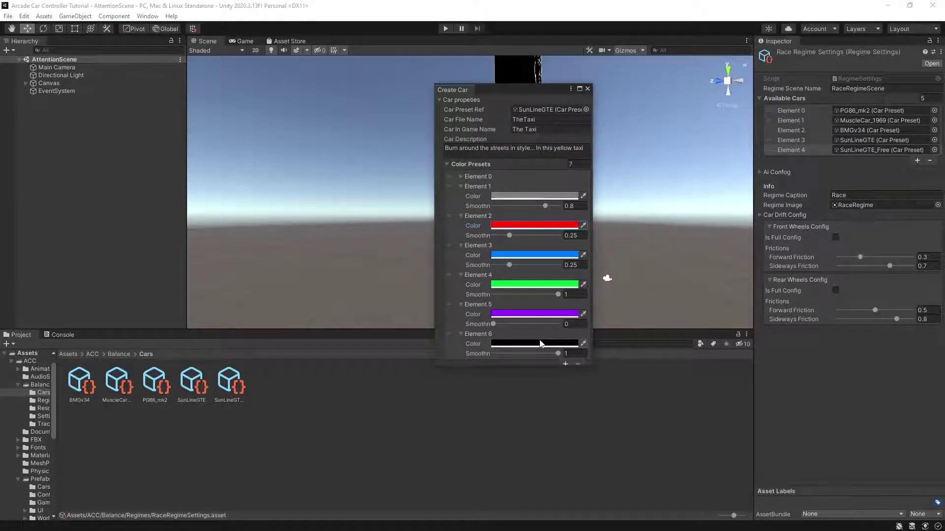
left_click(447, 164)
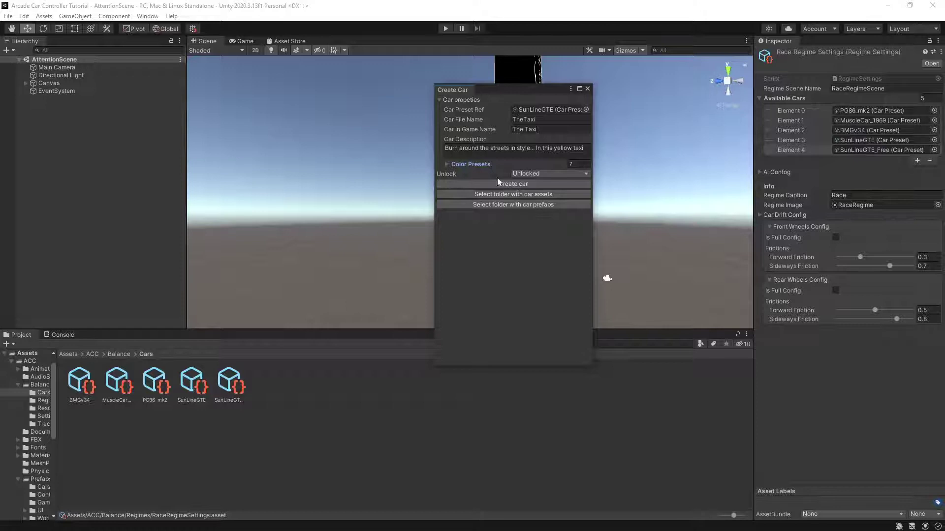
left_click(544, 173)
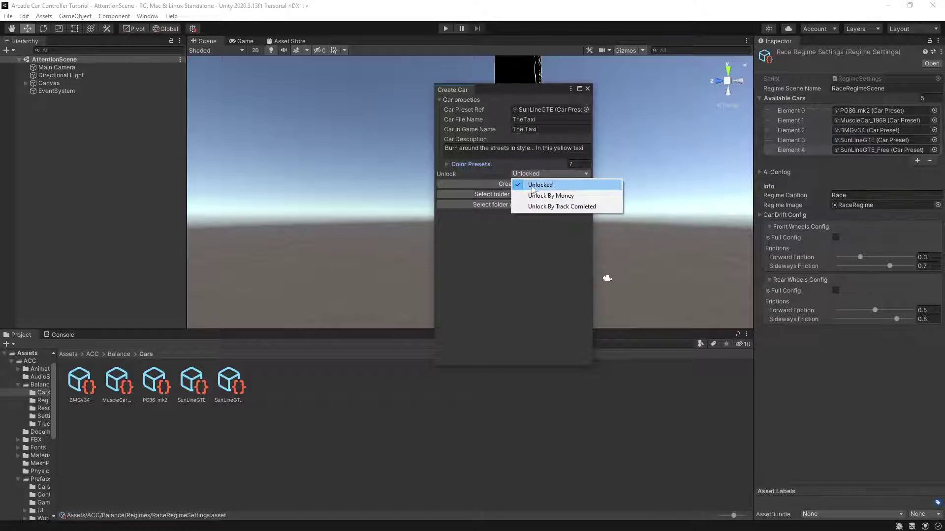
left_click(566, 195)
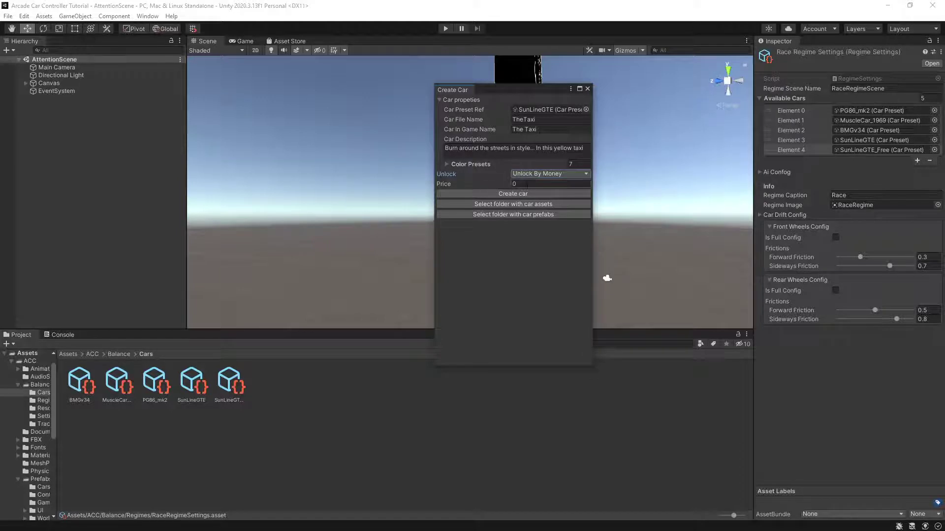
left_click(552, 174)
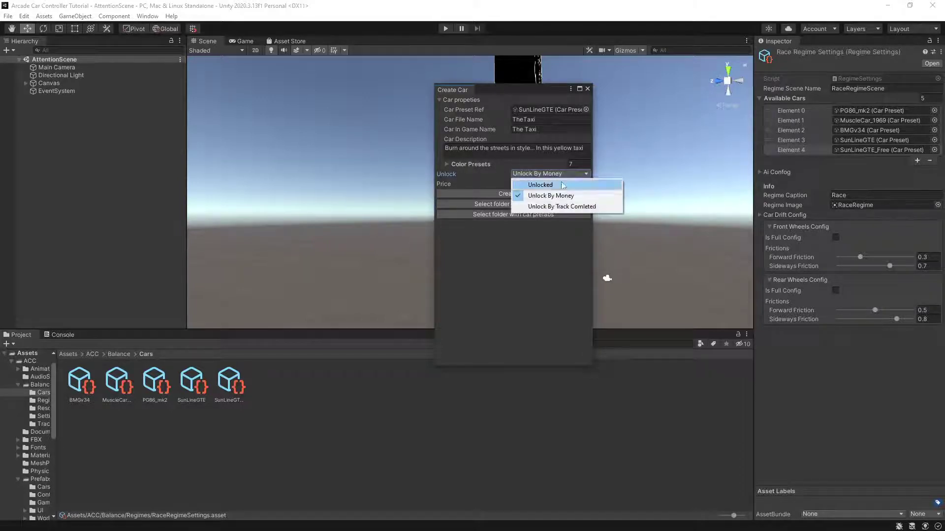
left_click(550, 210)
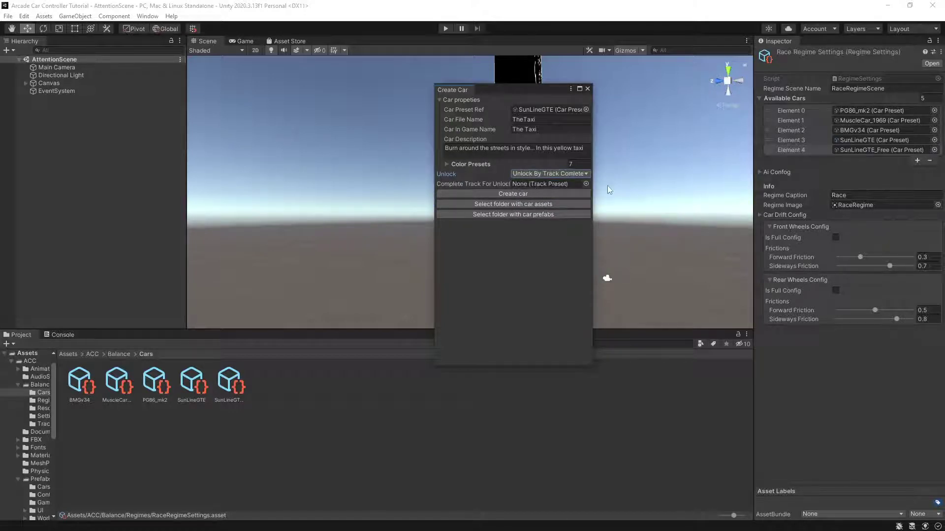
left_click(557, 175)
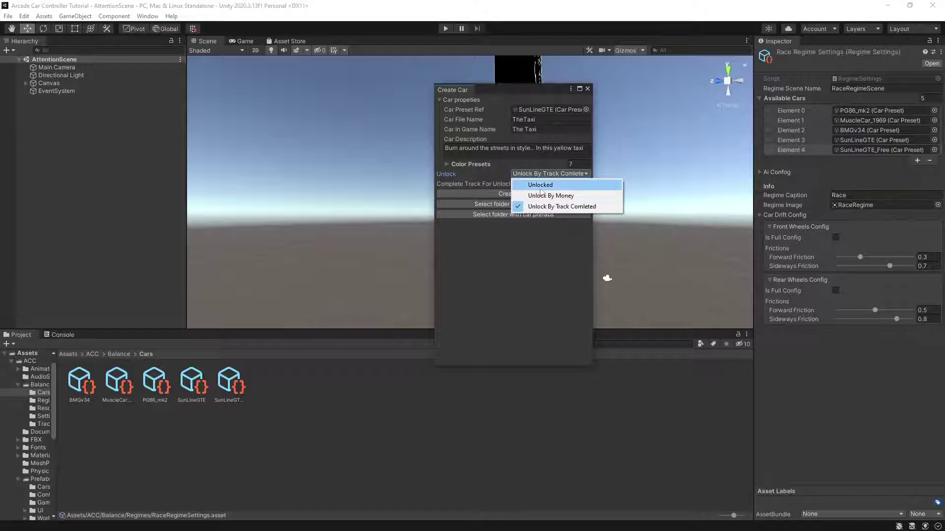
left_click(540, 187)
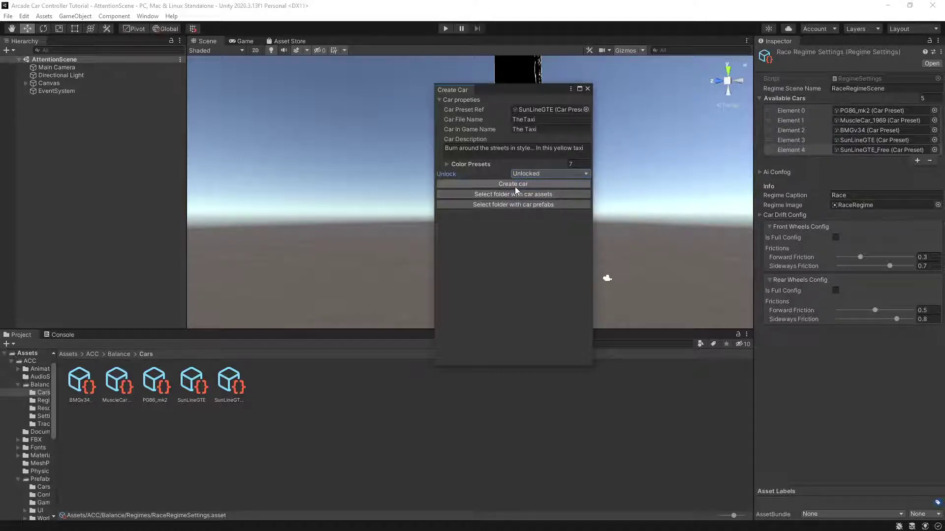
Create the TheTaxi prefab, open it, and drag the yellow taxi model into it
left_click(520, 189)
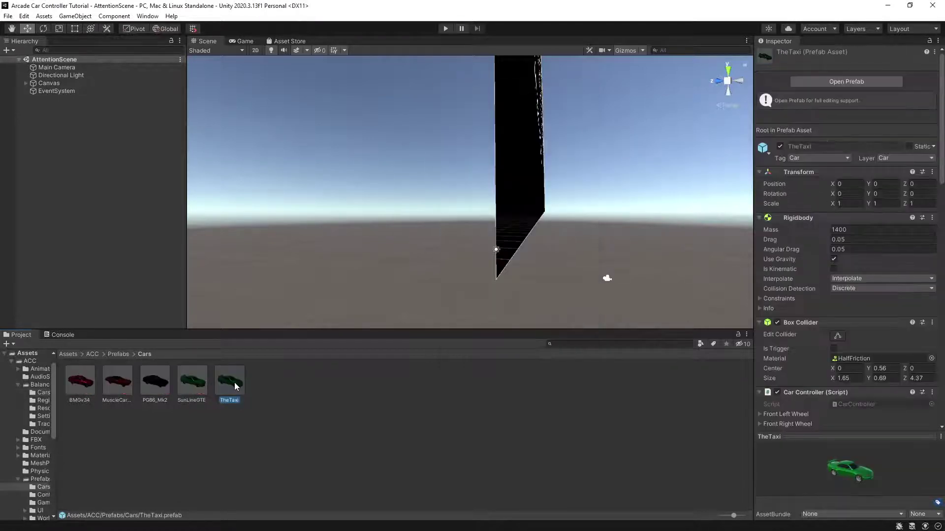
double_click(235, 383)
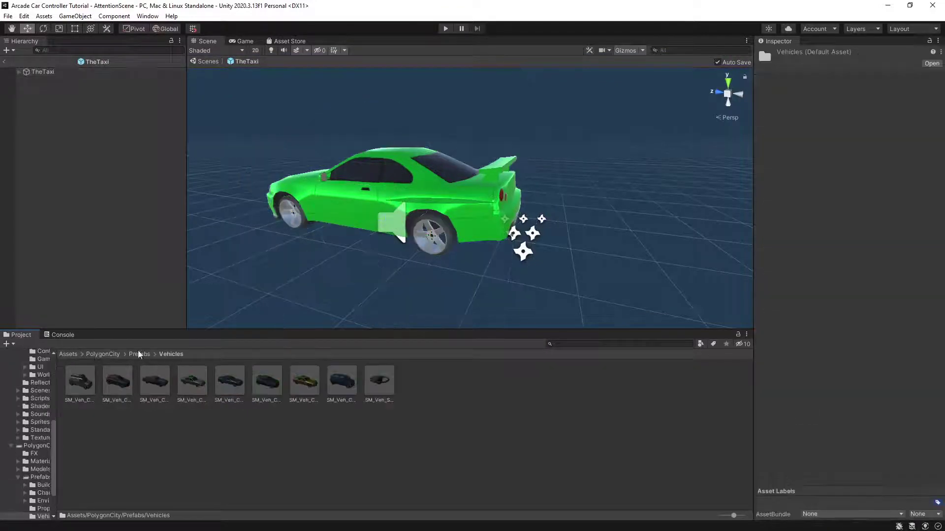
left_click_drag(306, 384, 66, 115)
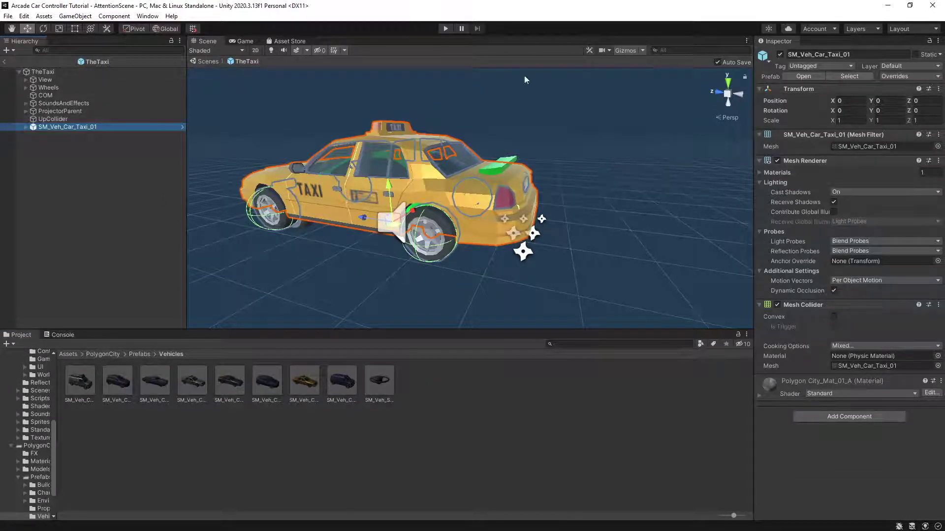
Fully unpack the SM_Veh_Car_Taxi_01 model inside TheTaxi via Prefab > Unpack Completely
left_click(49, 71)
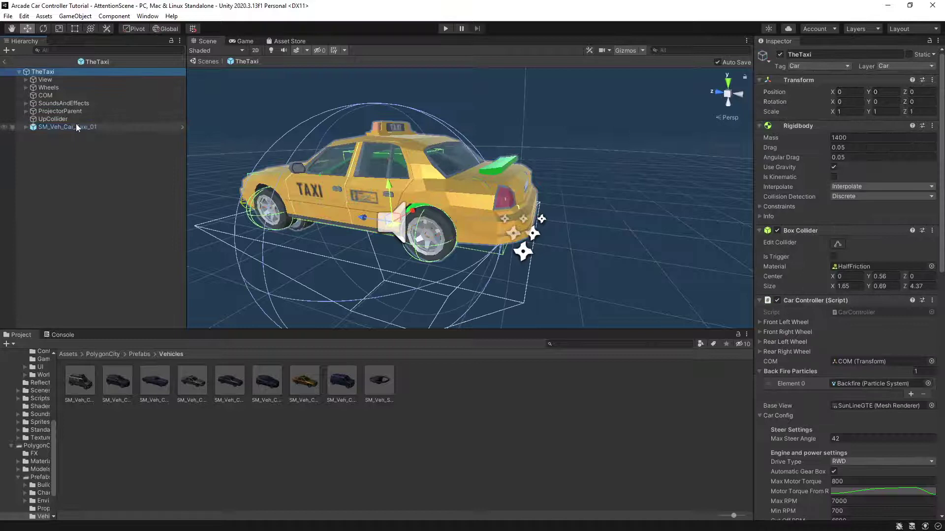
left_click(75, 127)
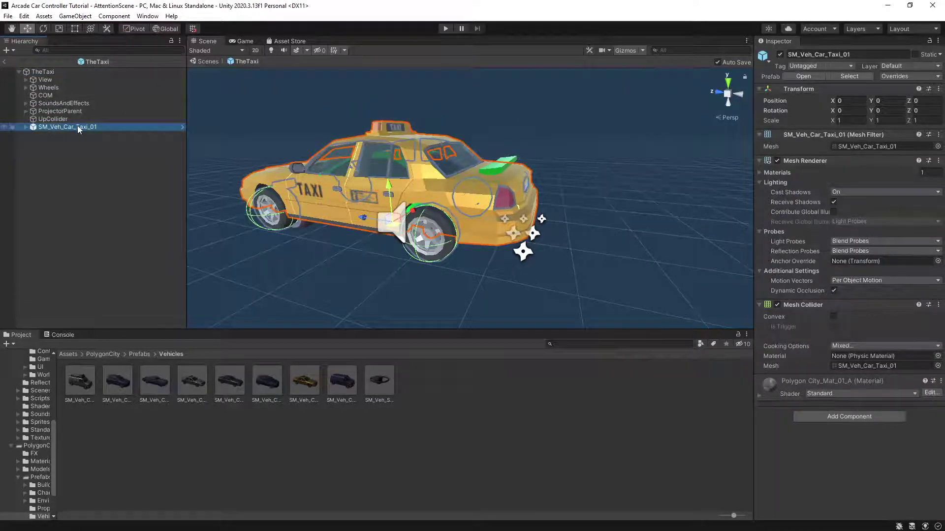
right_click(65, 127)
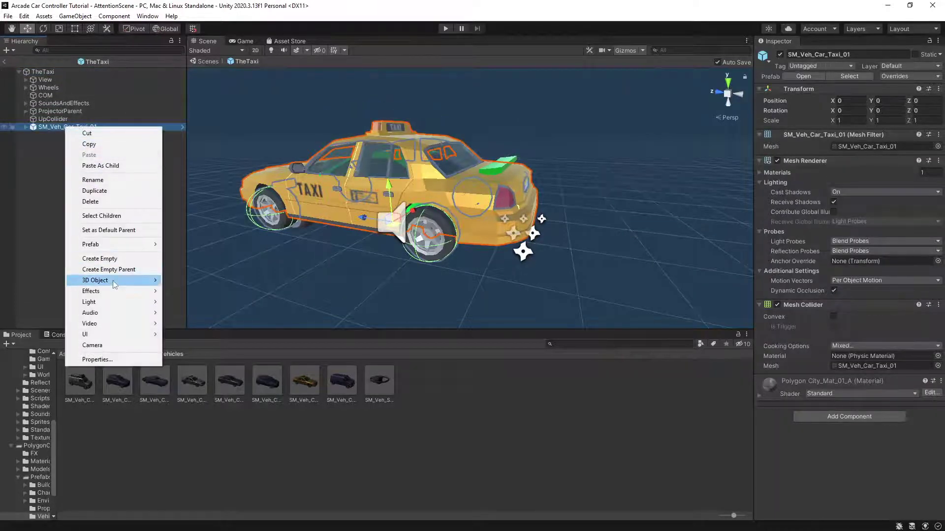
mouse_move(119, 244)
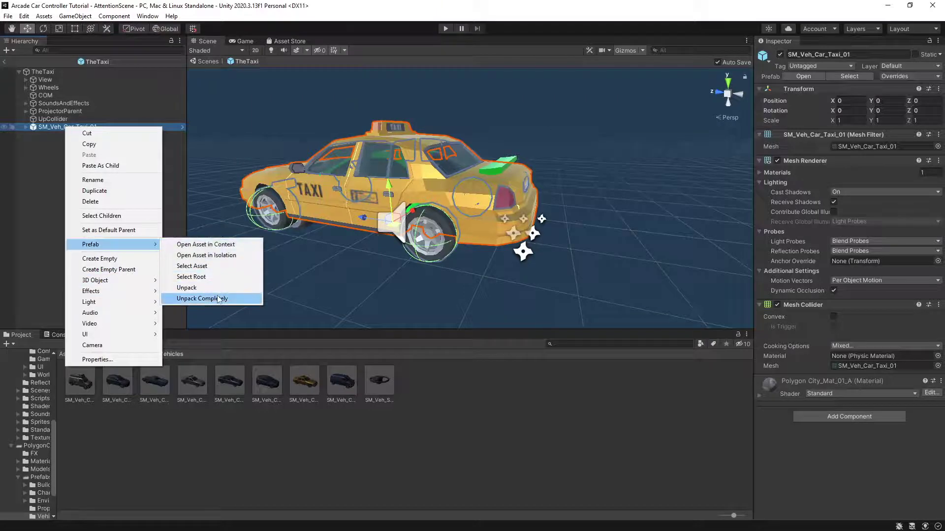
left_click(219, 299)
Copy the front-left and front-right wheel mesh transforms onto WheelColliderFL and WheelColliderFR
left_click(26, 87)
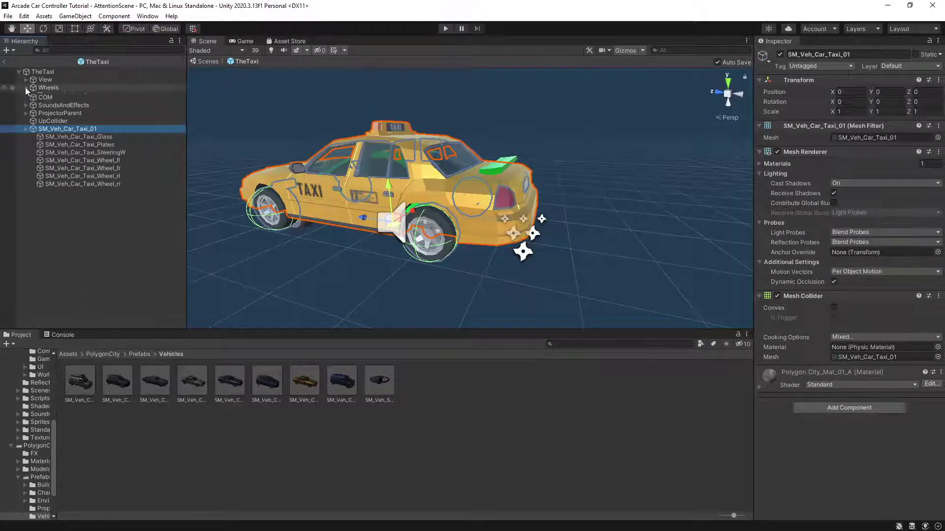
left_click(100, 190)
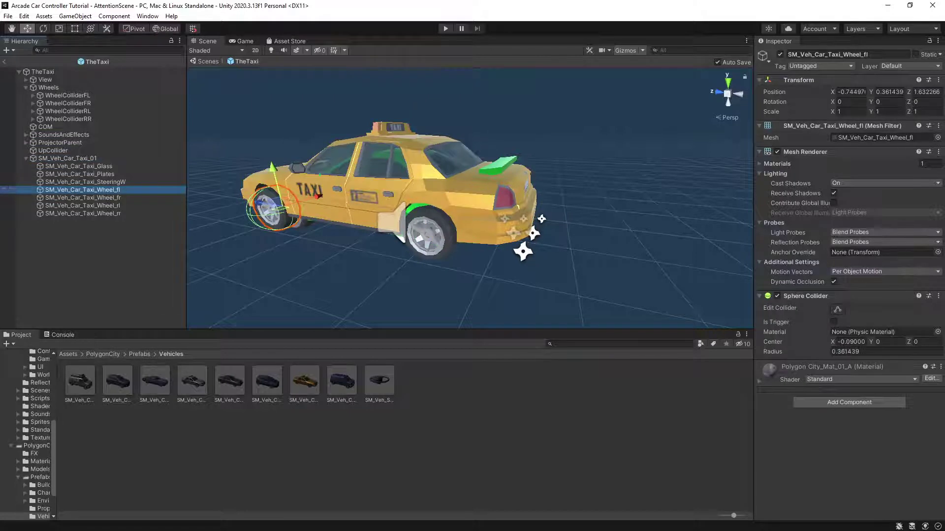
left_click(940, 83)
left_click(812, 124)
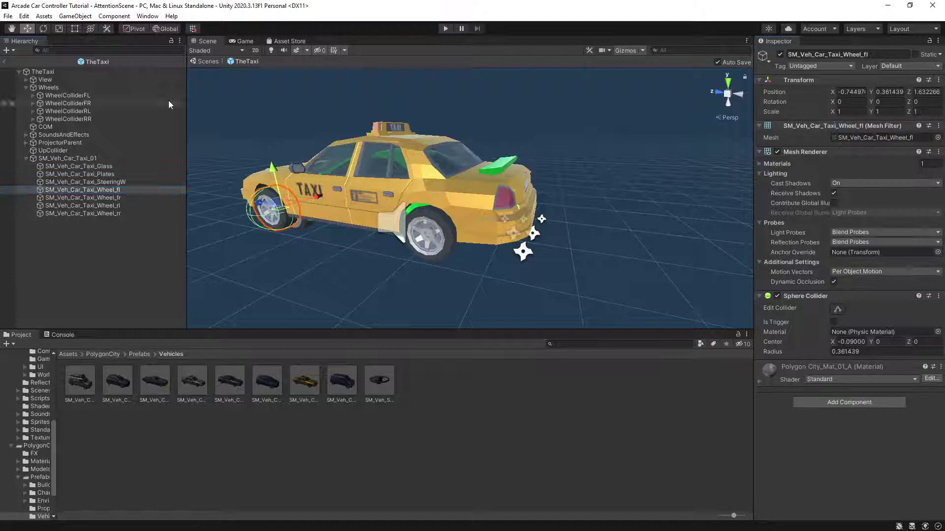
left_click(62, 97)
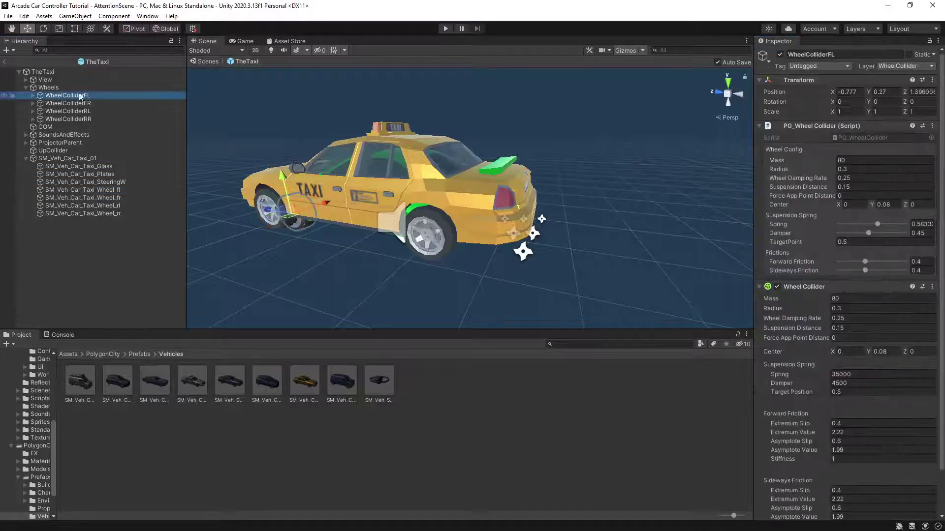
left_click(931, 80)
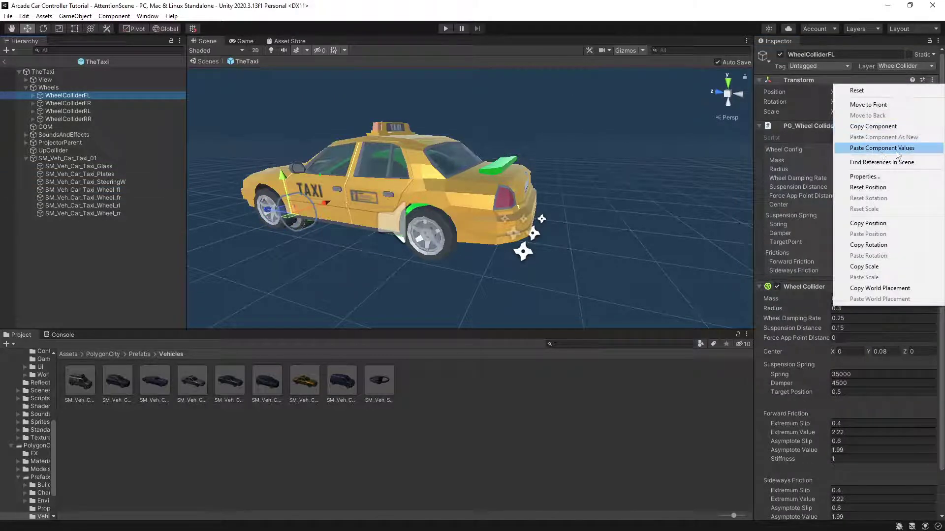
left_click(911, 149)
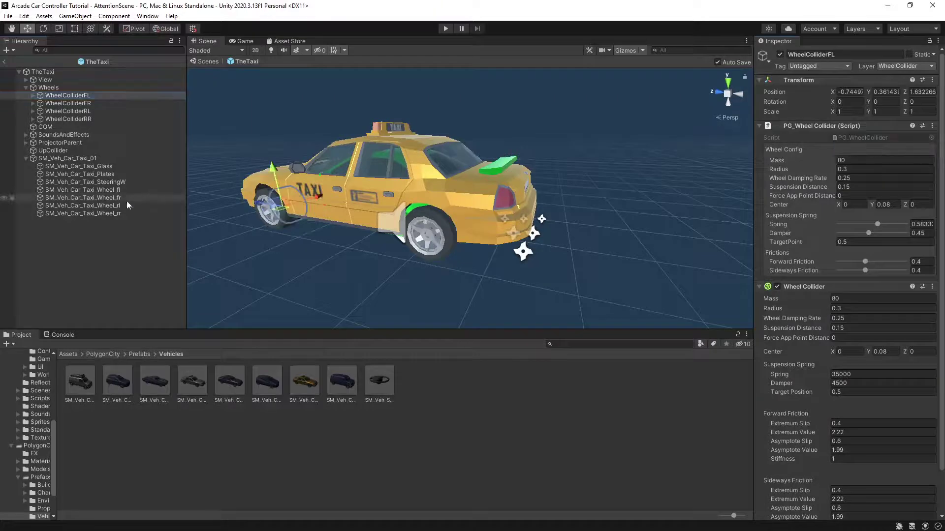
left_click(109, 198)
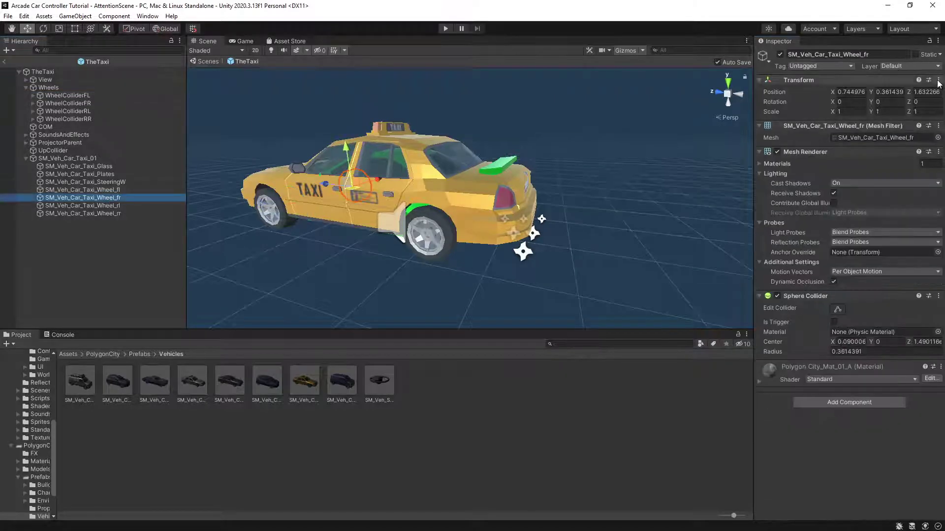
right_click(896, 80)
left_click(896, 126)
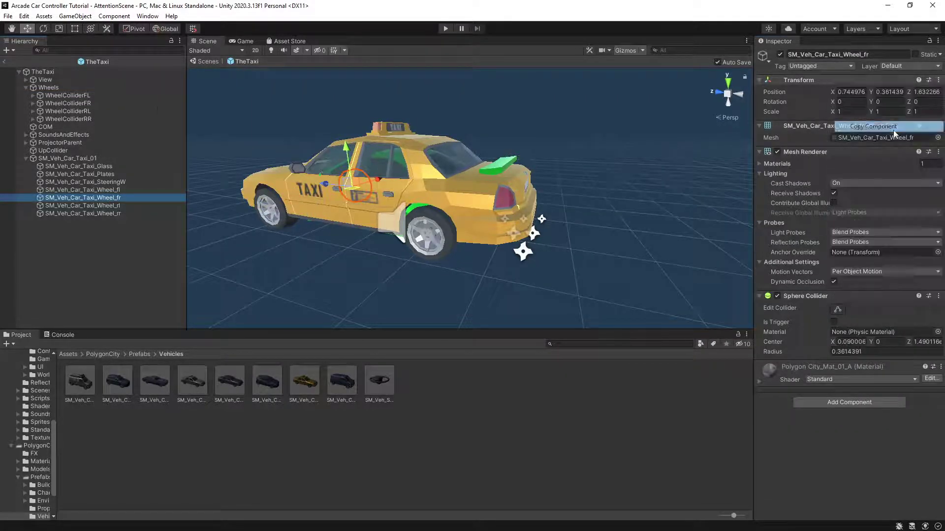
left_click(74, 103)
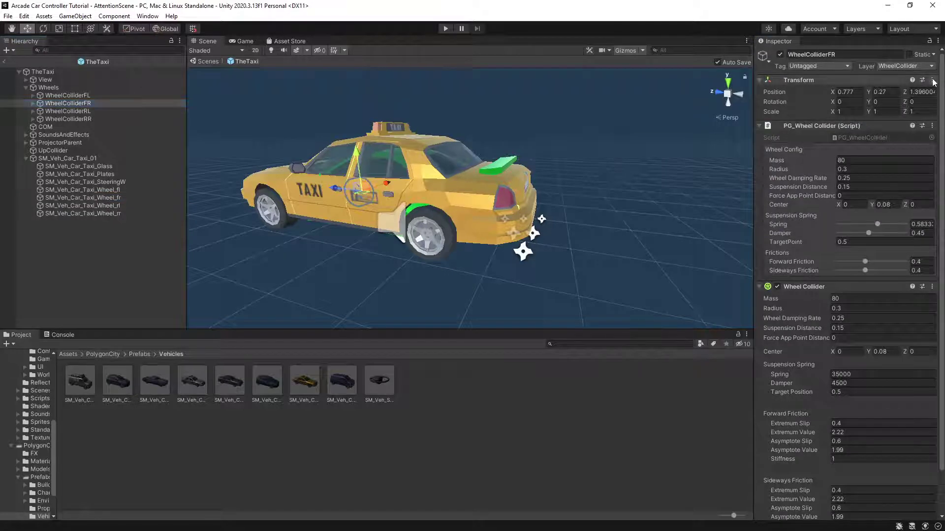
right_click(895, 80)
left_click(901, 154)
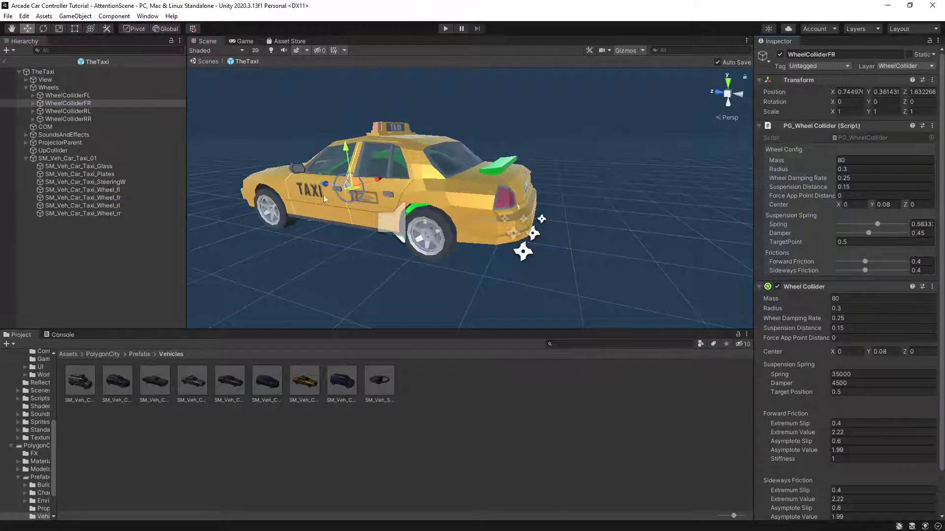
Copy the rear-left and rear-right wheel mesh transforms onto their matching rear wheel colliders
left_click(107, 206)
left_click(938, 80)
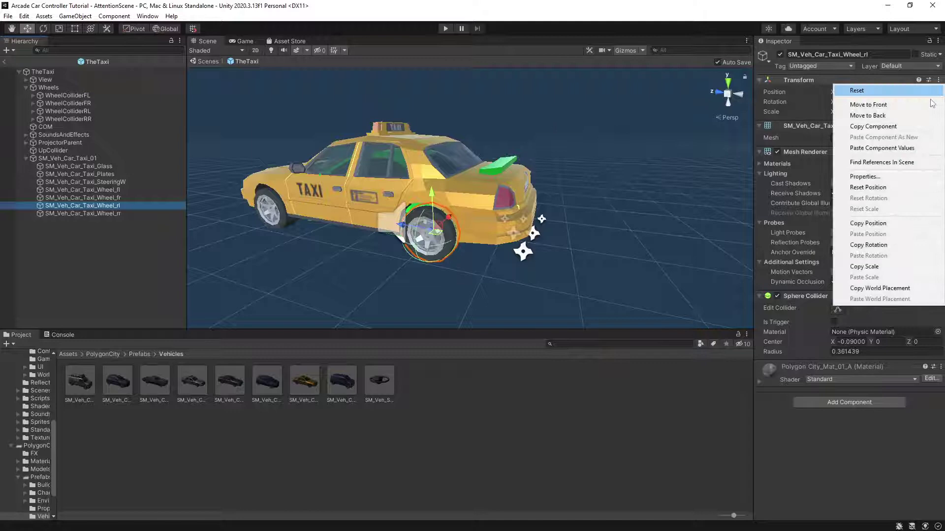
left_click(881, 125)
left_click(83, 112)
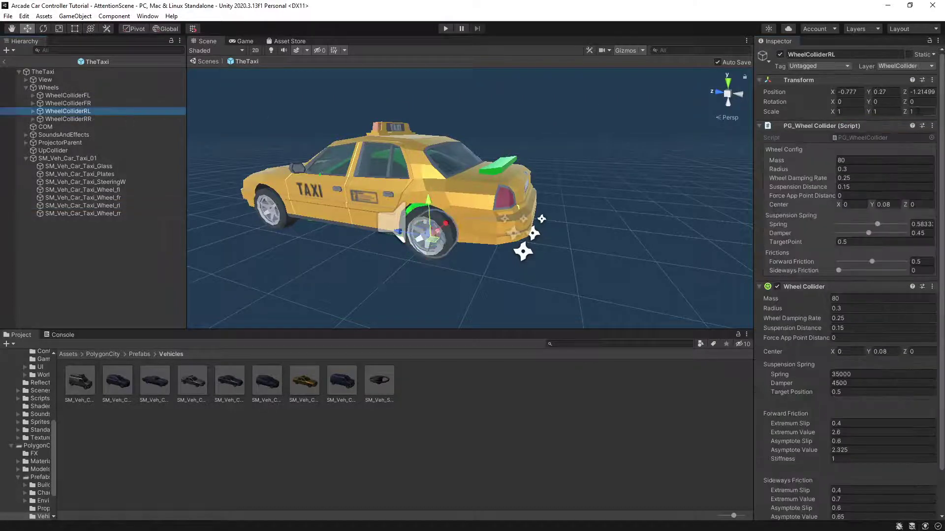
left_click(932, 79)
left_click(902, 149)
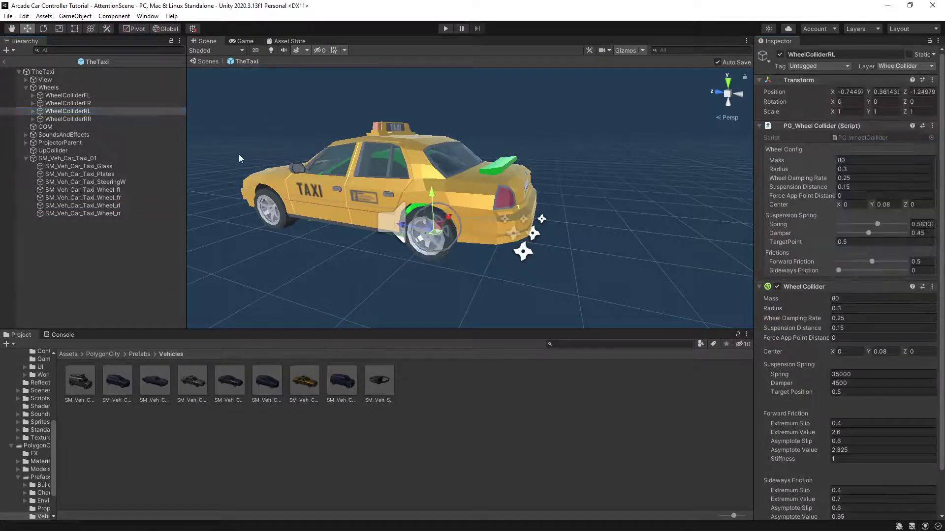
left_click(82, 214)
left_click(938, 80)
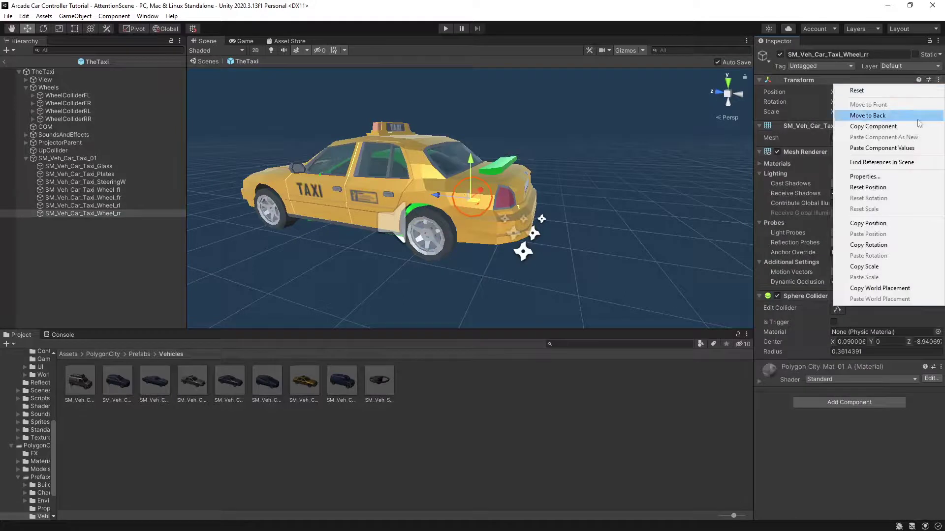
left_click(881, 125)
left_click(68, 119)
left_click(932, 80)
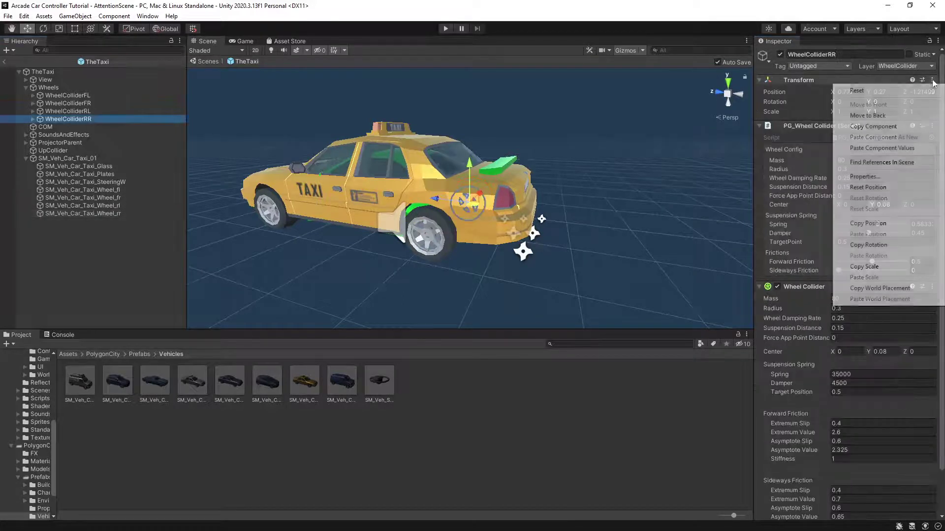
left_click(901, 149)
left_click(33, 119)
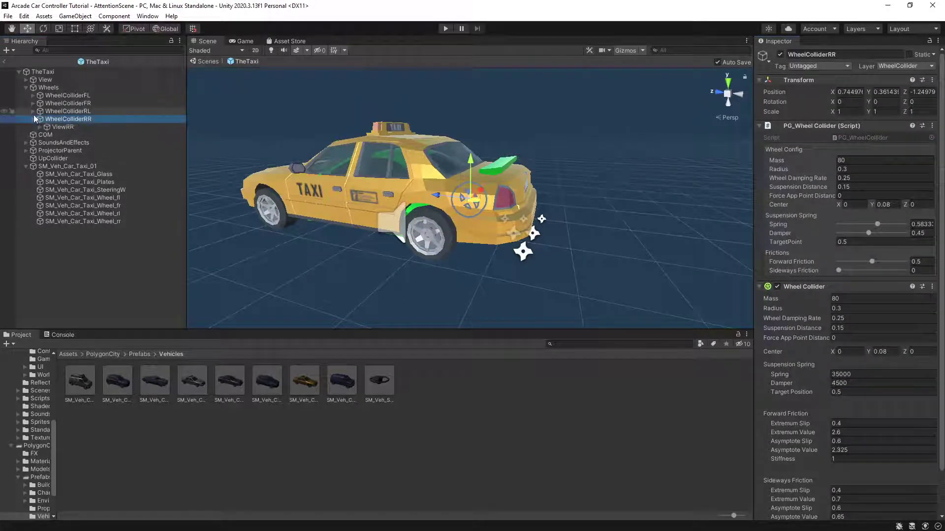
Delete the four placeholder Wheel objects under the wheel views
left_click(33, 111)
left_click(32, 103)
left_click(33, 96, "alt")
left_click(66, 111)
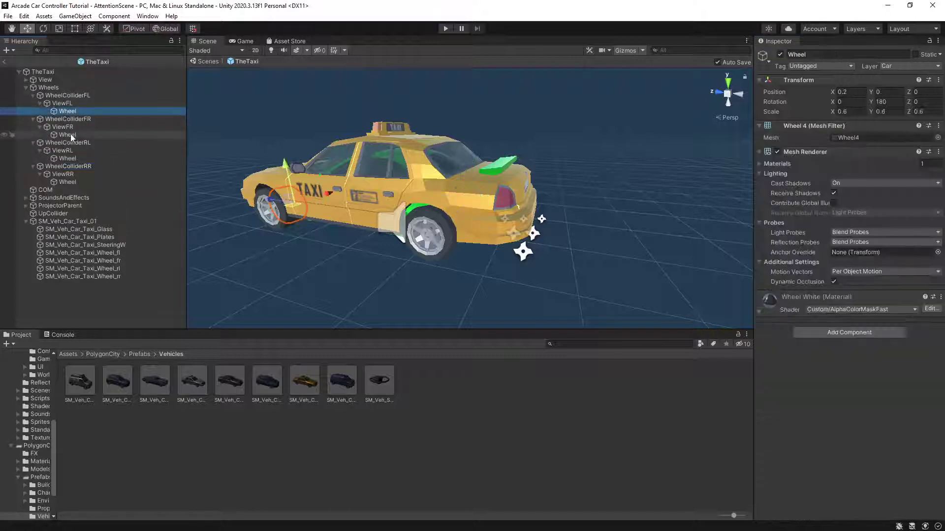
left_click(67, 135, "ctrl")
left_click(68, 160, "ctrl")
left_click(71, 183, "ctrl")
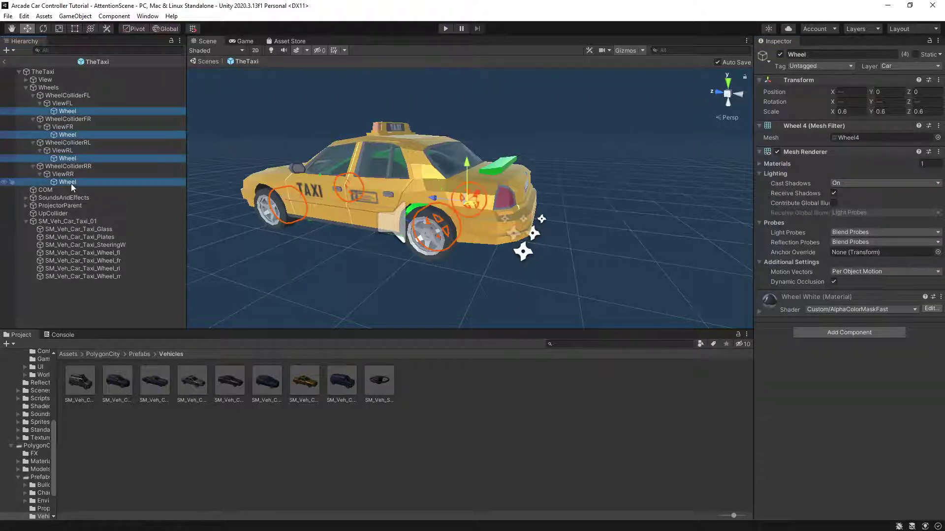
key("Delete")
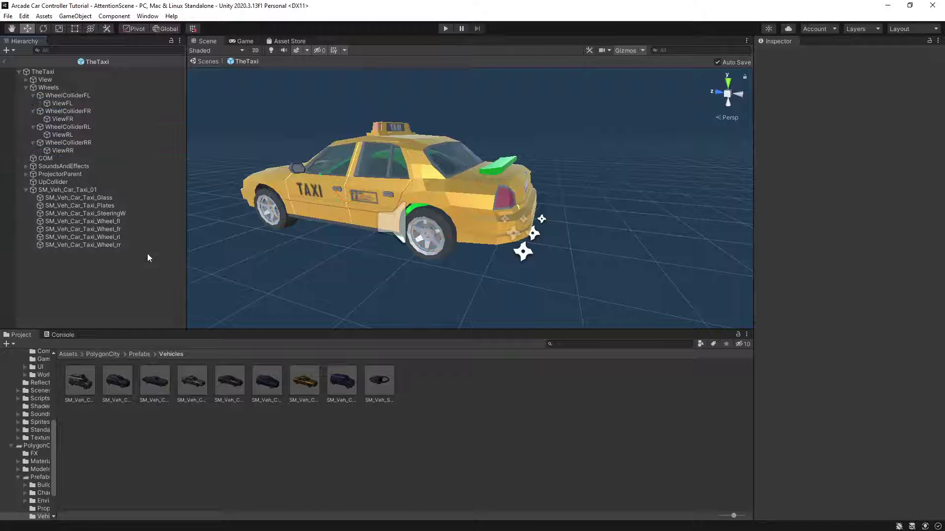
Place the taxi wheel meshes under ViewFL/FR/RL/RR and remove their Sphere Colliders
left_click_drag(106, 224, 58, 104)
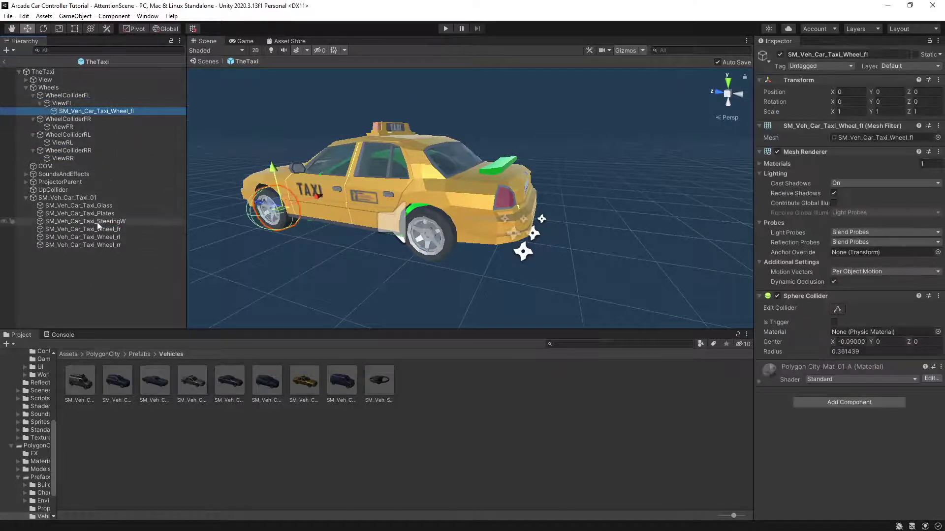
left_click(97, 229)
left_click_drag(97, 228, 72, 149)
left_click(113, 111)
left_click(113, 134, "ctrl")
left_click(107, 158, "ctrl")
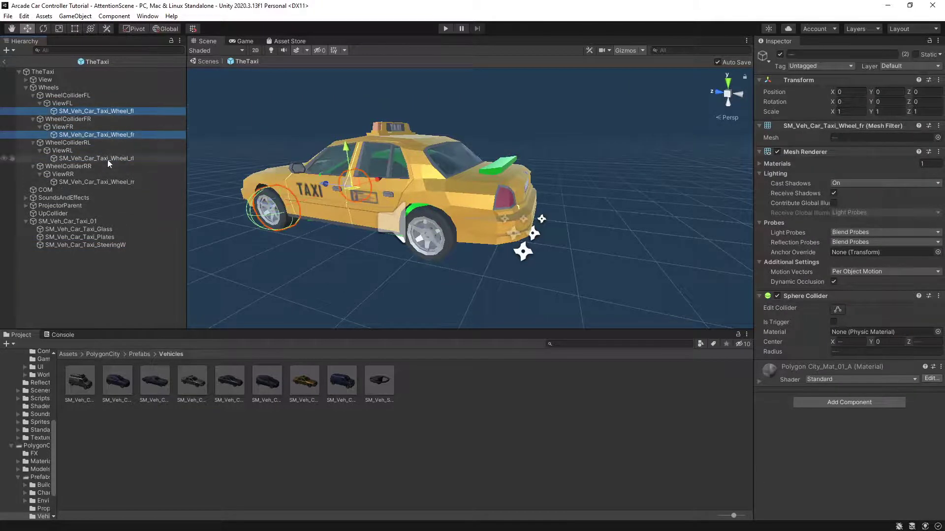
left_click(110, 182, "ctrl")
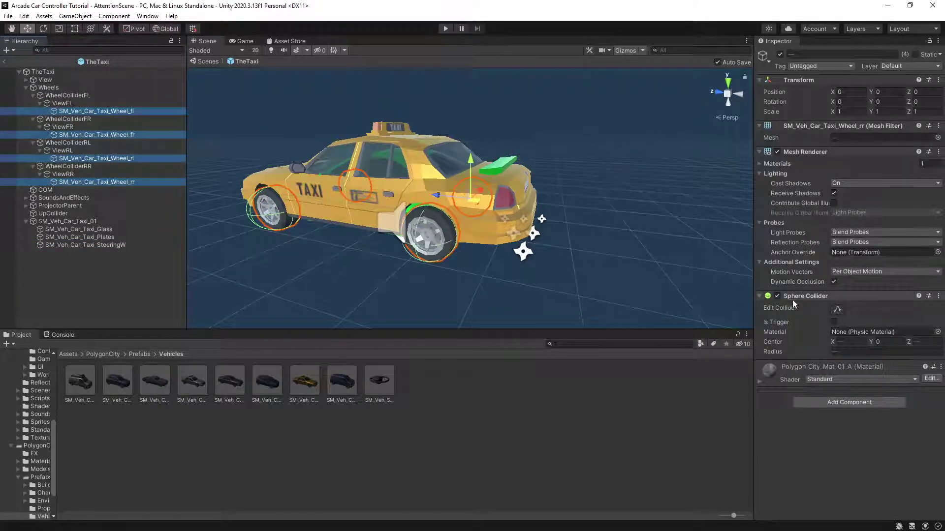
left_click(939, 297)
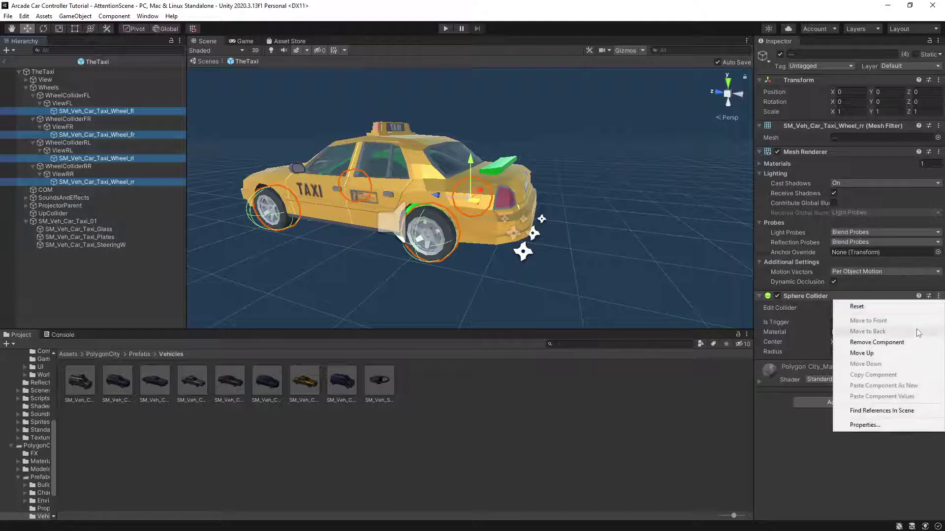
left_click(876, 342)
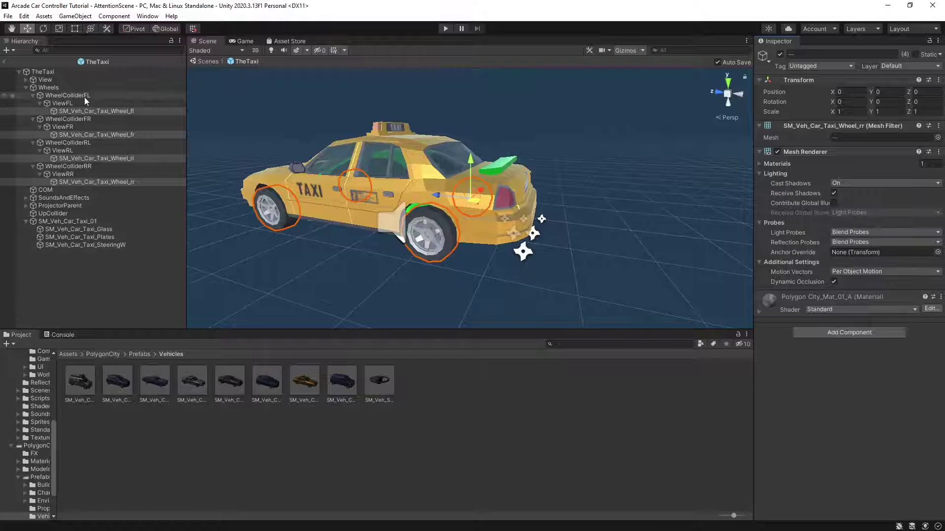
left_click_drag(84, 96, 81, 122)
Set the PG_Wheel Collider Radius of all four wheel colliders to 0.36
left_click(80, 118, "ctrl")
left_click(76, 143, "ctrl")
left_click(75, 166, "ctrl")
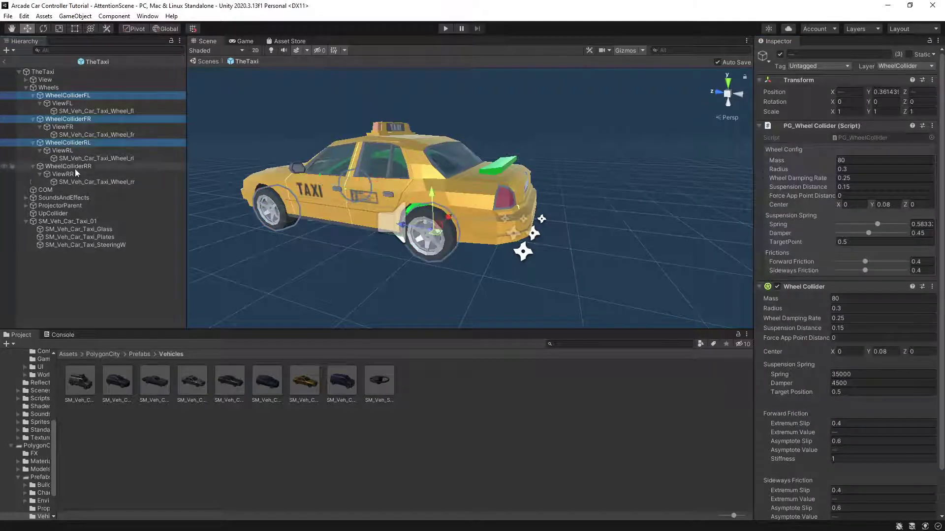
scroll(353, 198, "up", 10)
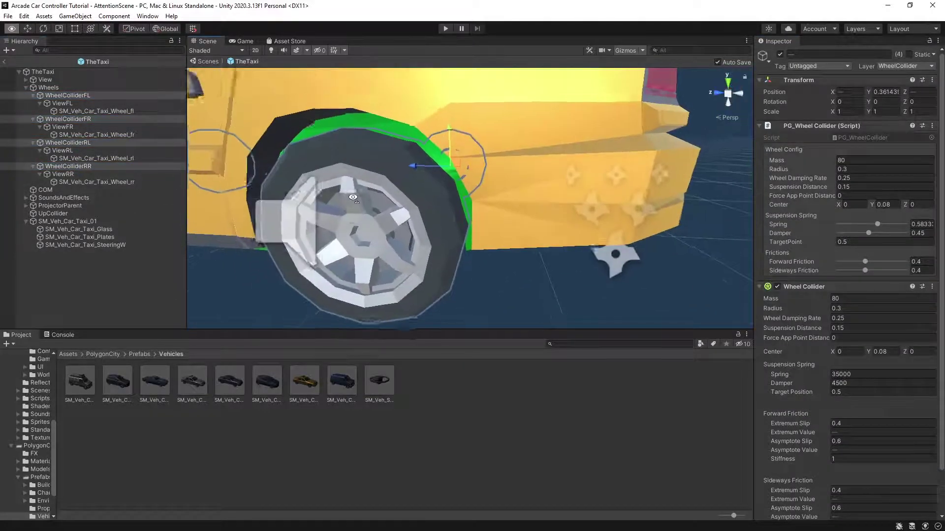
left_click_drag(353, 197, 356, 190, "alt")
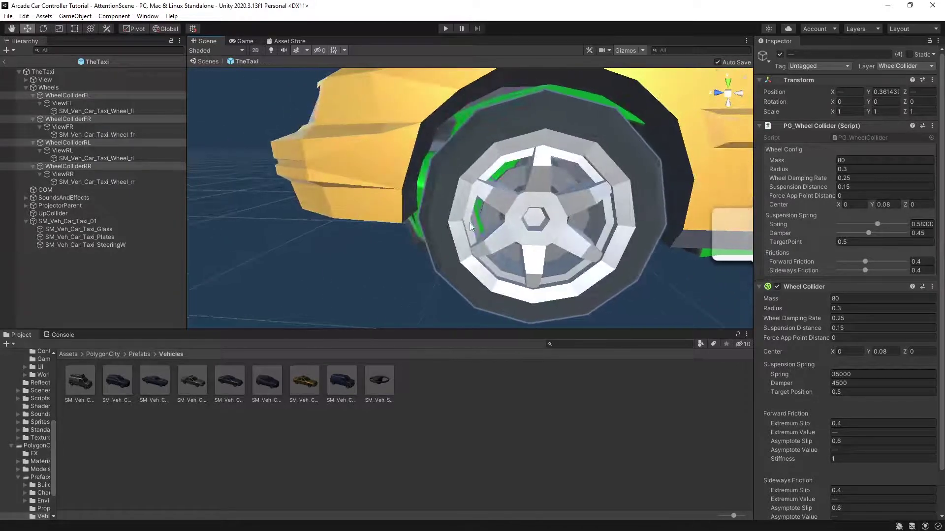
left_click(866, 169)
type("0.33")
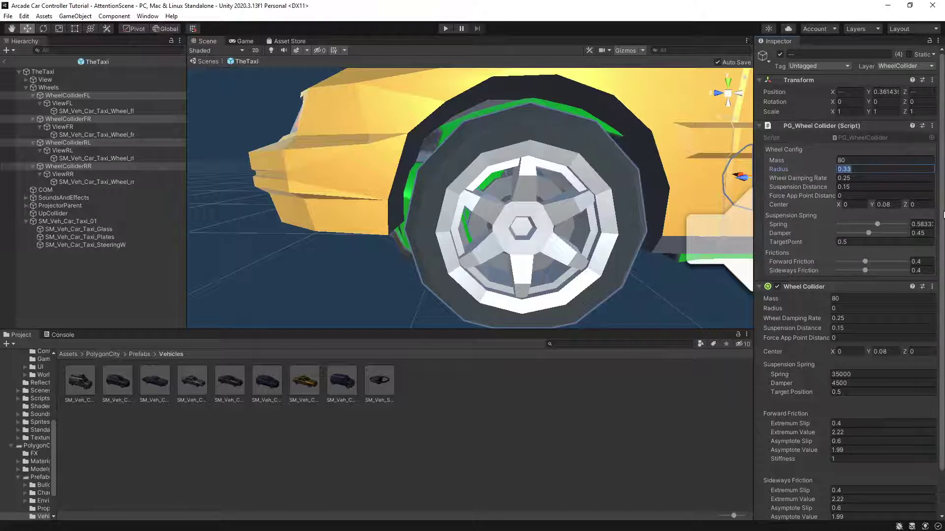
type("0.36")
left_click_drag(591, 222, 428, 217, "alt")
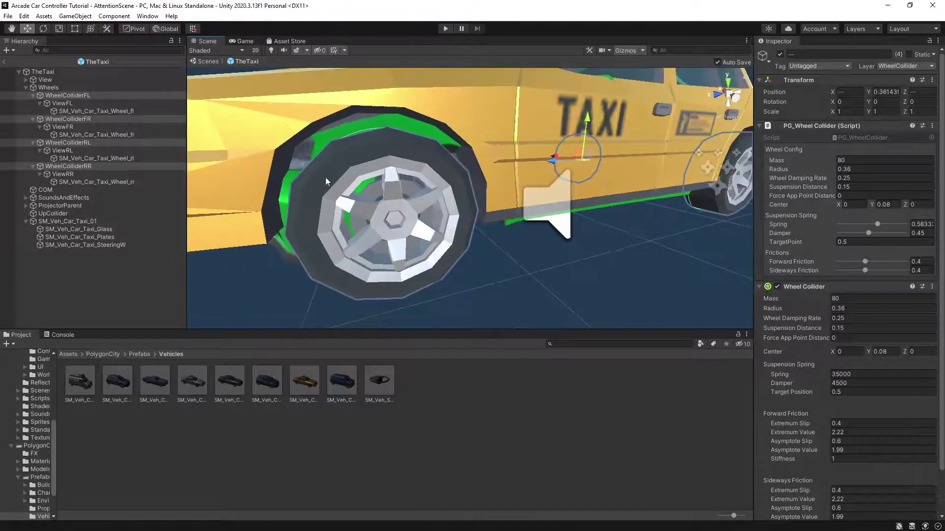
Swap the SunLineGTE body for SM_Veh_Car_Taxi_01 under View and remove its Mesh Collider
left_click(325, 178)
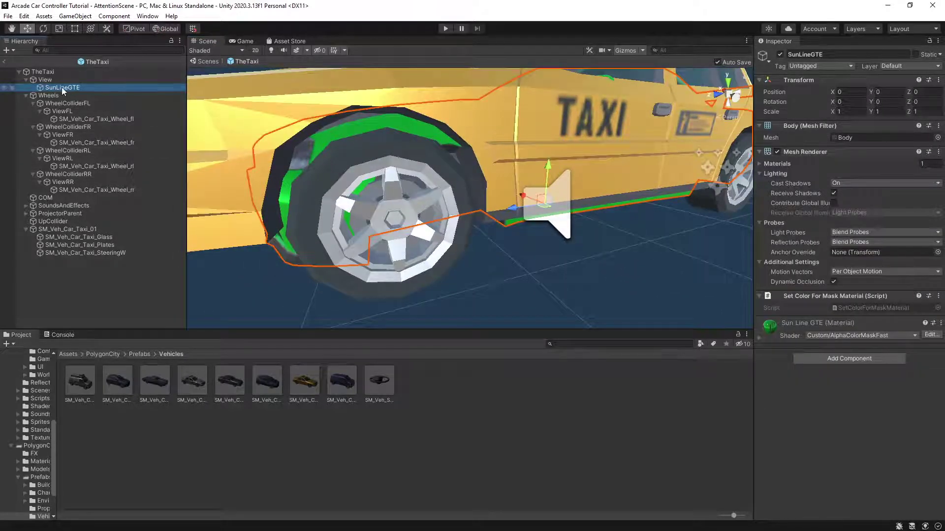
left_click(108, 276)
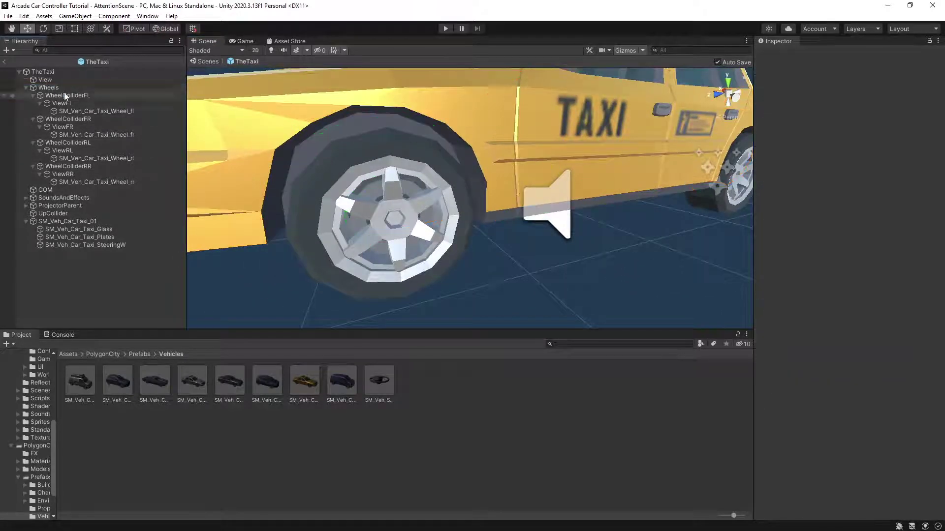
left_click(83, 224)
left_click_drag(51, 223, 45, 80)
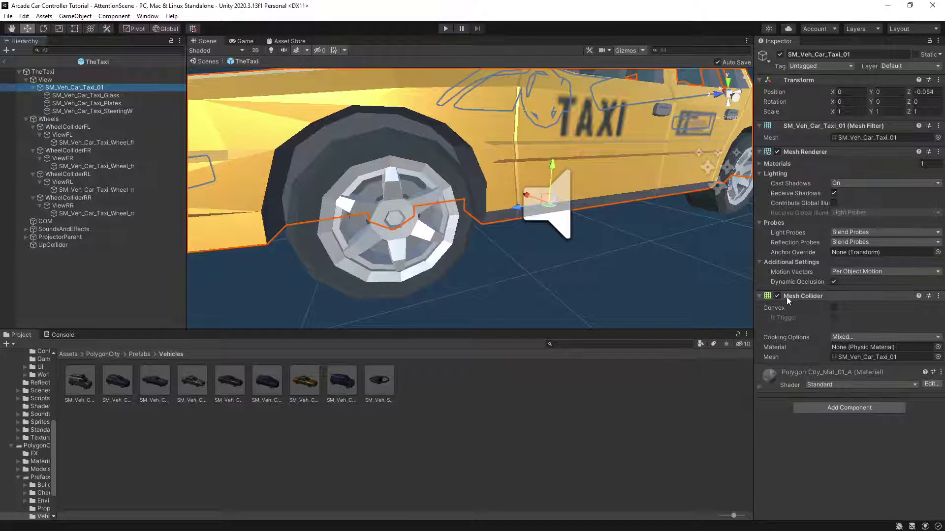
left_click(937, 296)
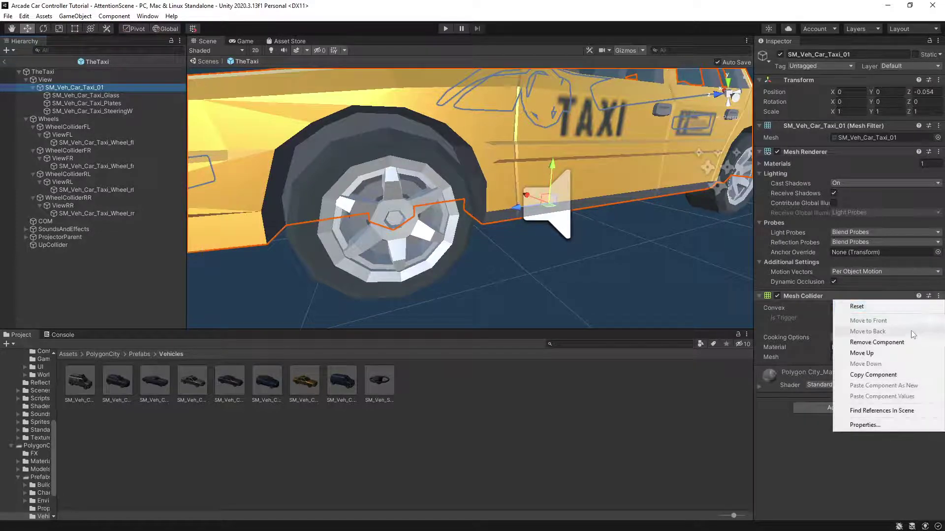
left_click(905, 344)
left_click_drag(580, 256, 443, 246, "alt")
scroll(502, 244, "up", 2)
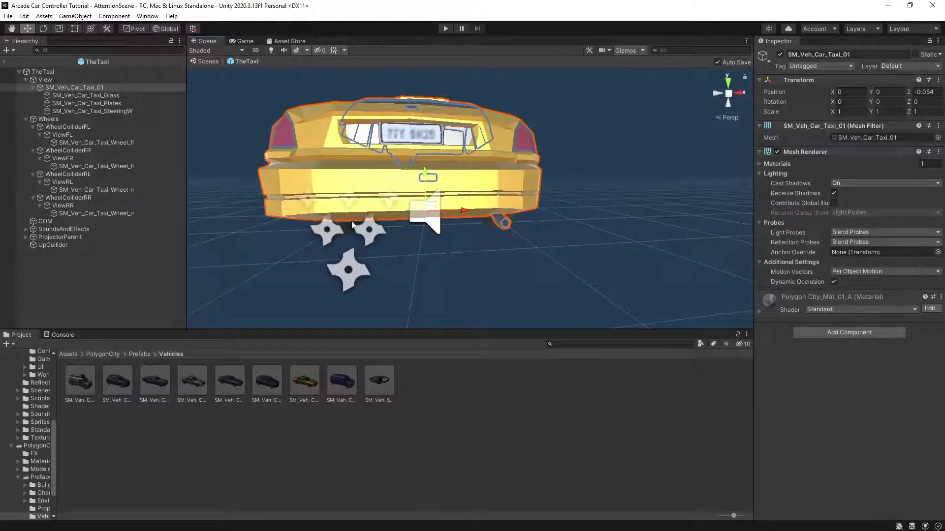
Find the Backfire emitter and drag it along X to 0.583 at the rear exhaust
left_click(354, 261)
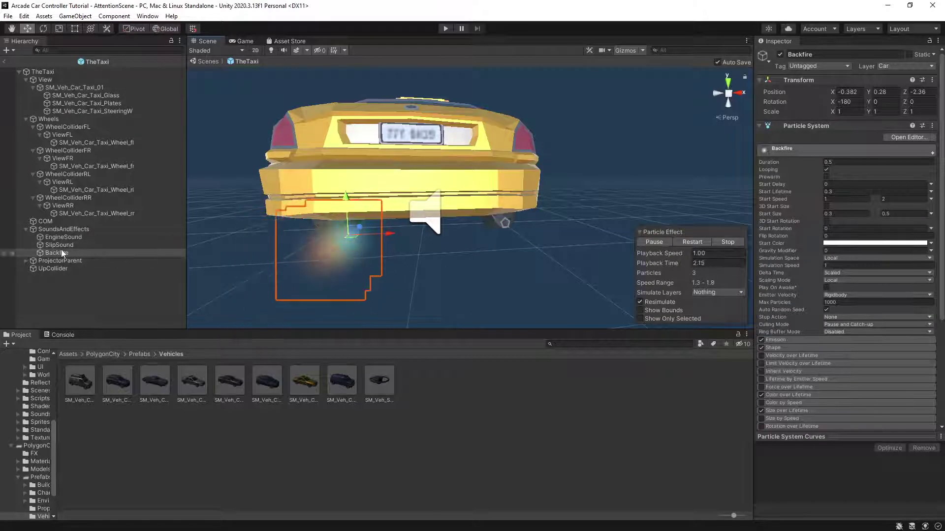
left_click(47, 72)
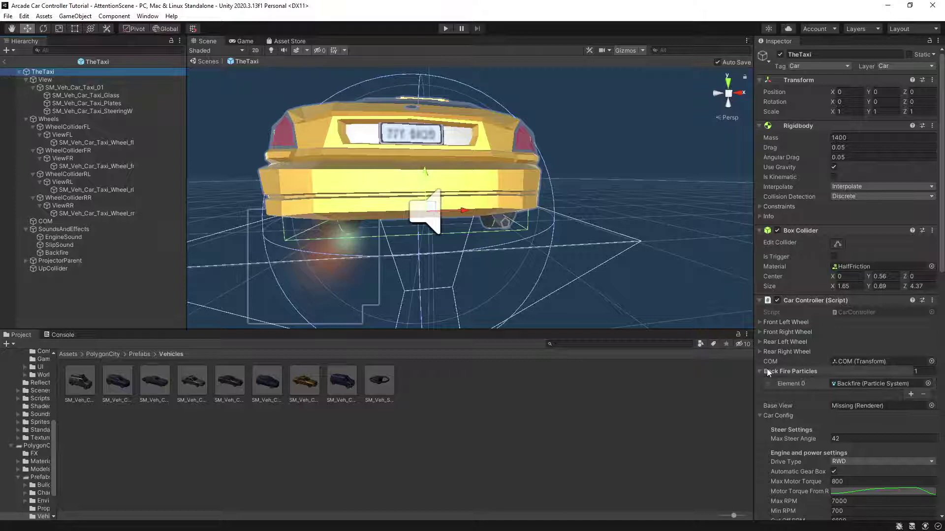
left_click(861, 384)
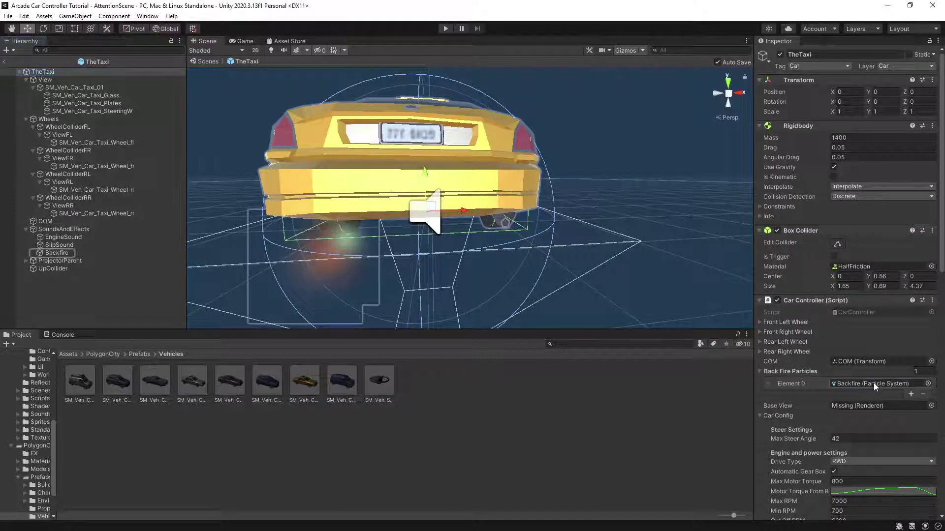
left_click(56, 252)
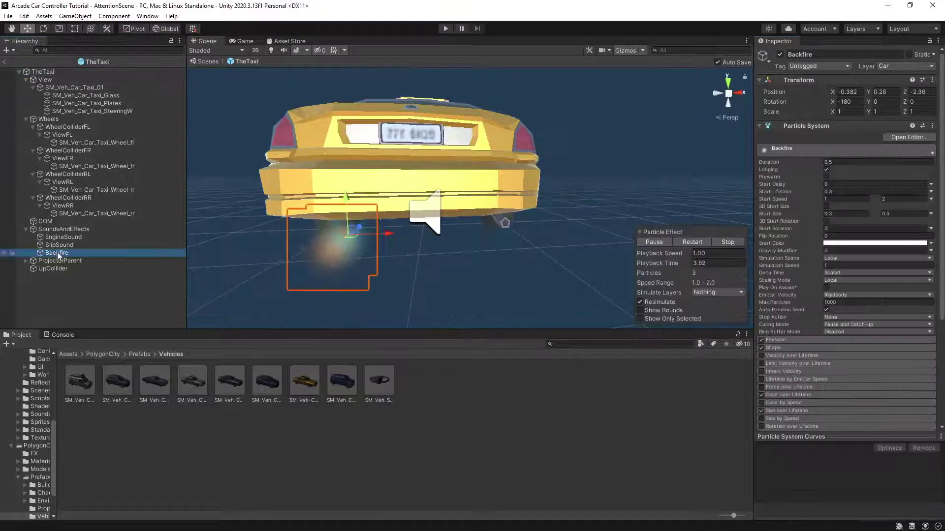
left_click_drag(391, 235, 591, 249)
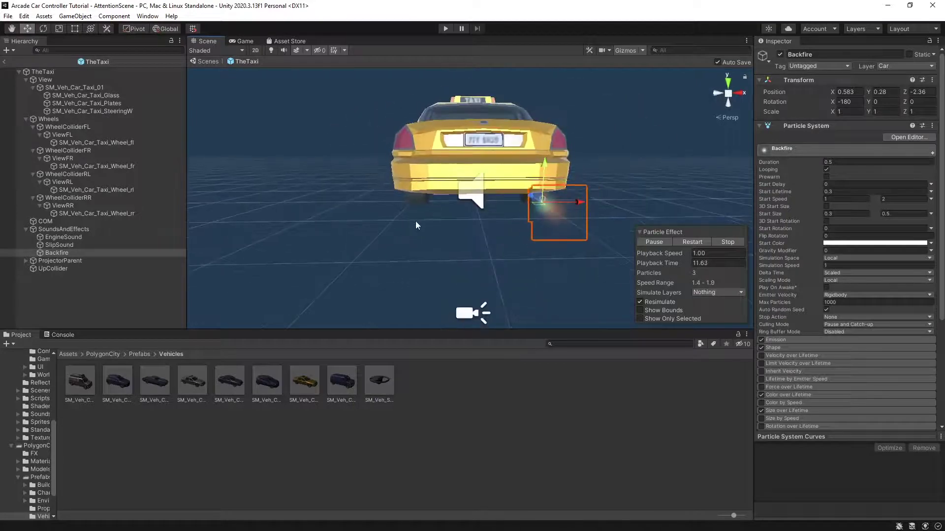
right_click(64, 253)
left_click(93, 316)
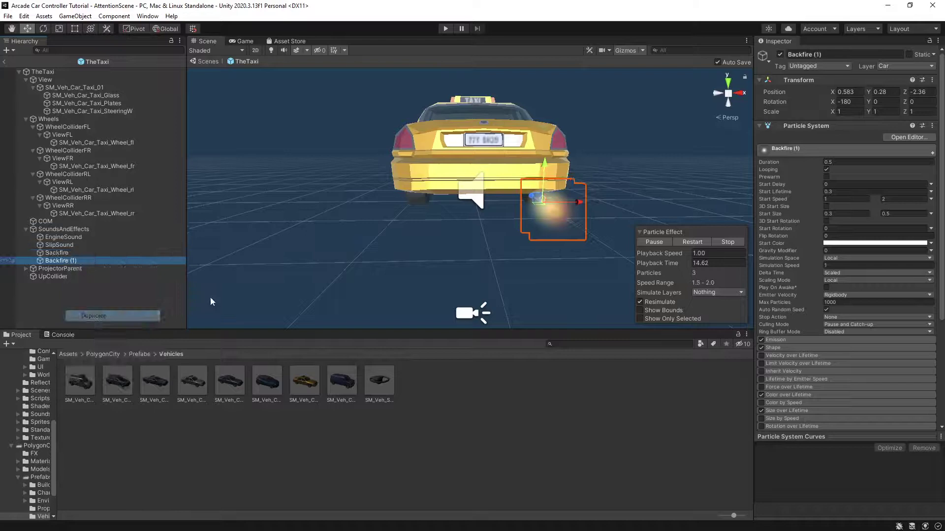
left_click_drag(579, 202, 447, 206)
left_click(43, 72)
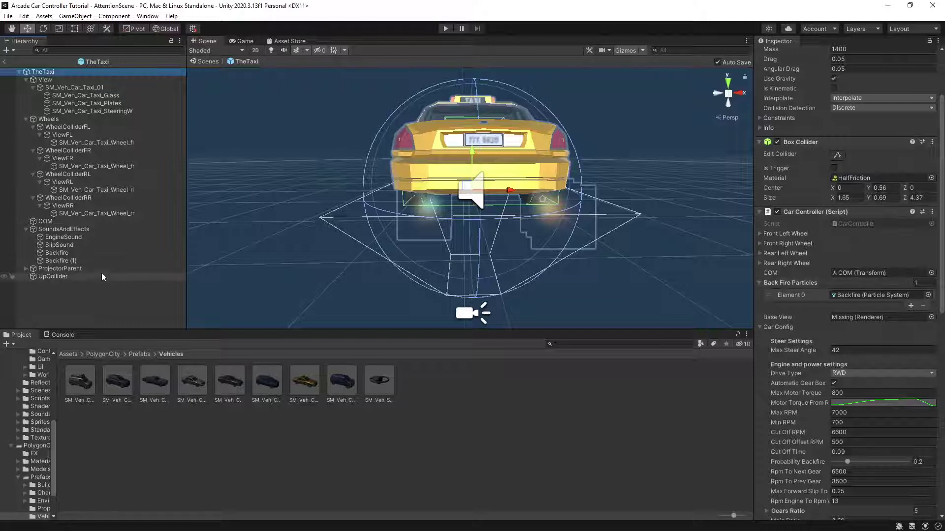
left_click_drag(63, 261, 819, 284)
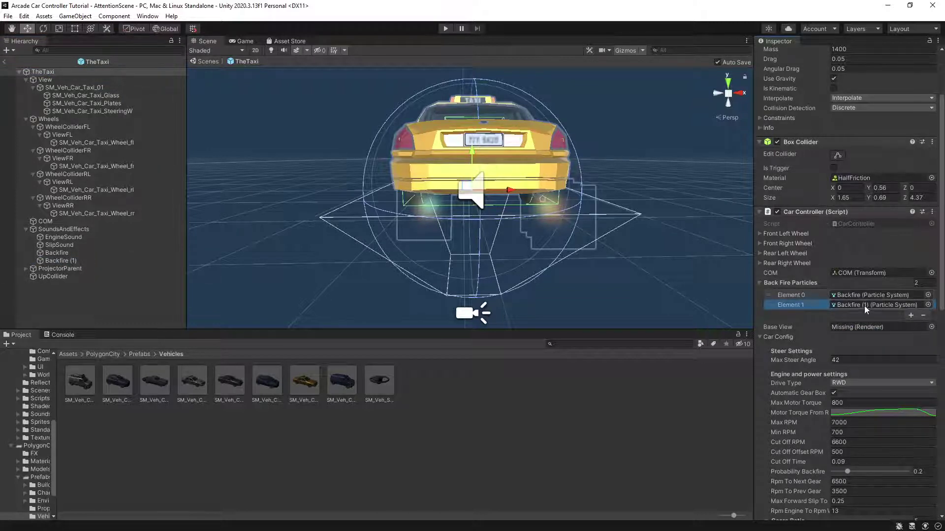
left_click(925, 283)
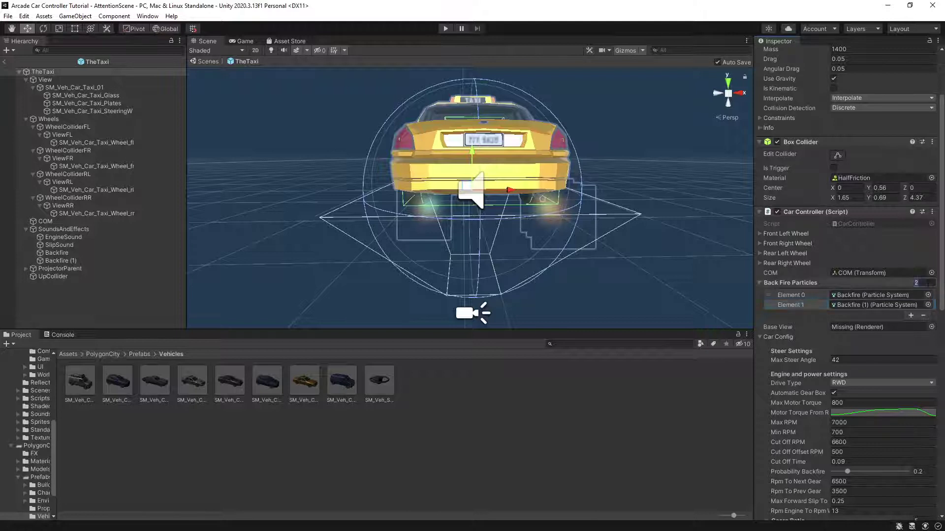
type("1")
key("Return")
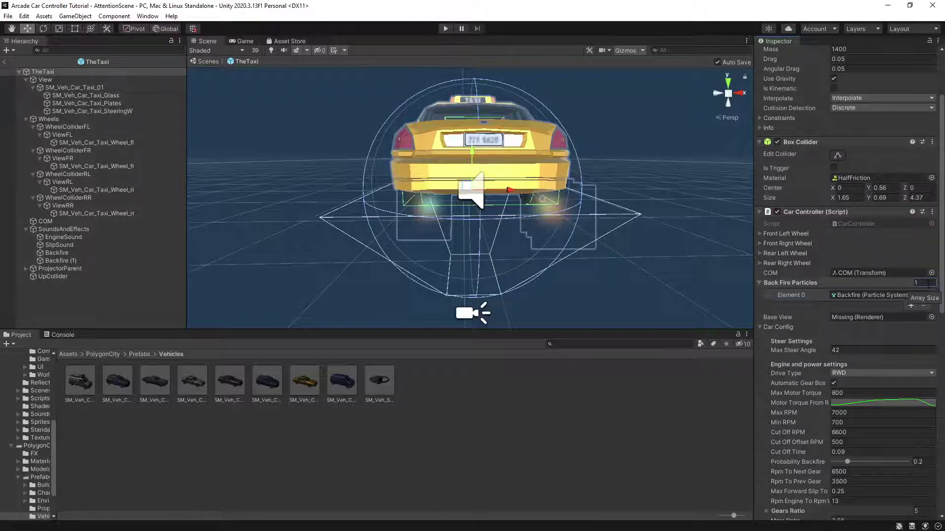
left_click(66, 262)
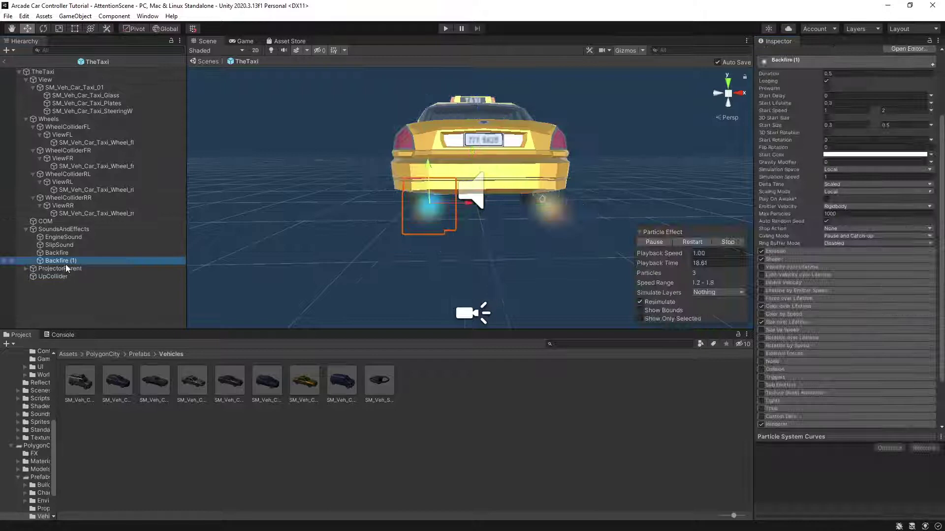
key("Delete")
left_click(42, 71)
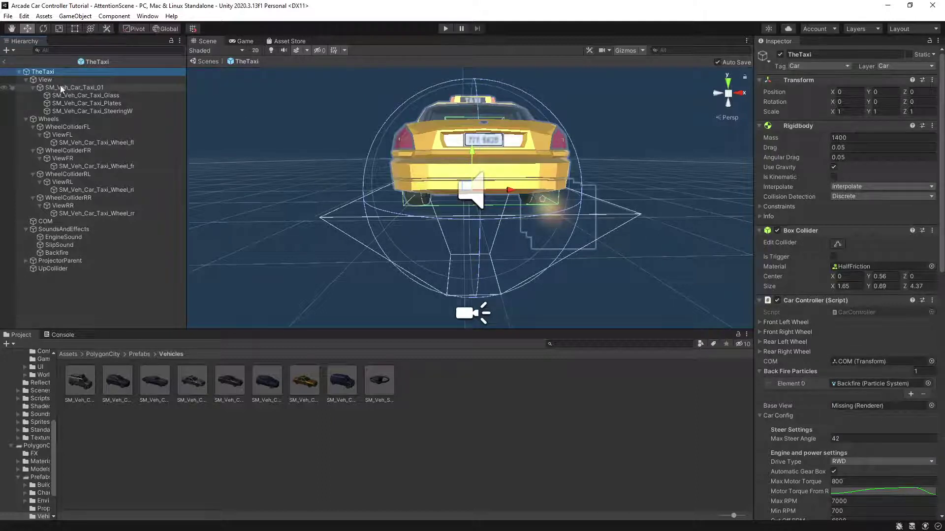
Assign SM_Veh_Car_Taxi_01 as Base View and add Set Color For Mask Material to it
left_click_drag(60, 85, 871, 406)
scroll(871, 406, "down", 1)
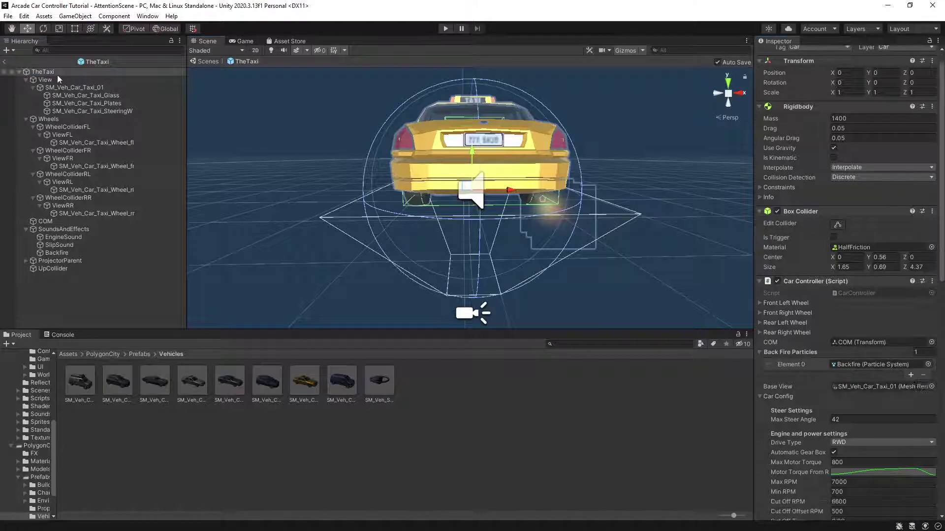
left_click(87, 87)
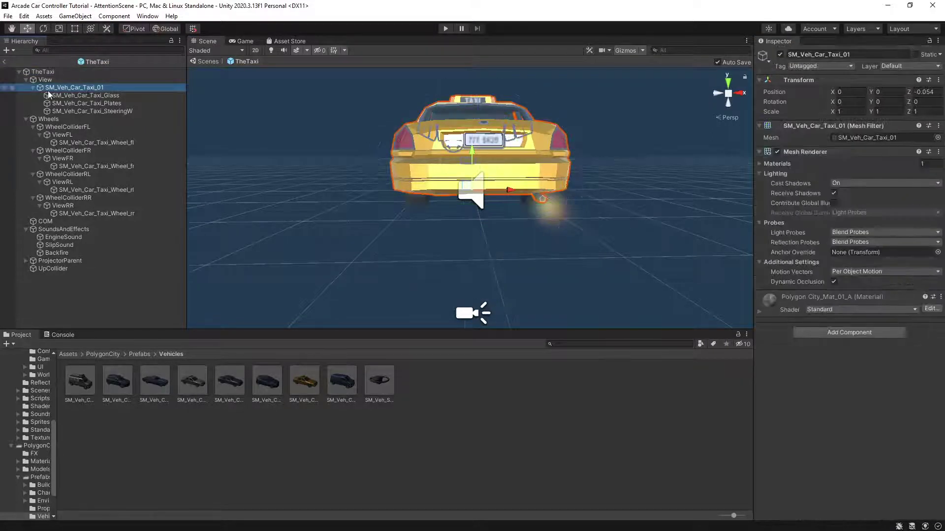
left_click(849, 333)
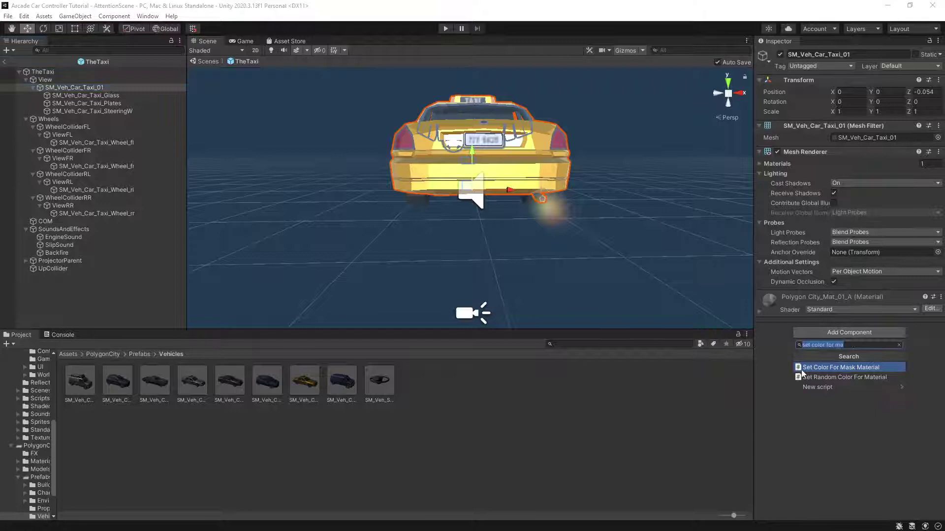
left_click(878, 369)
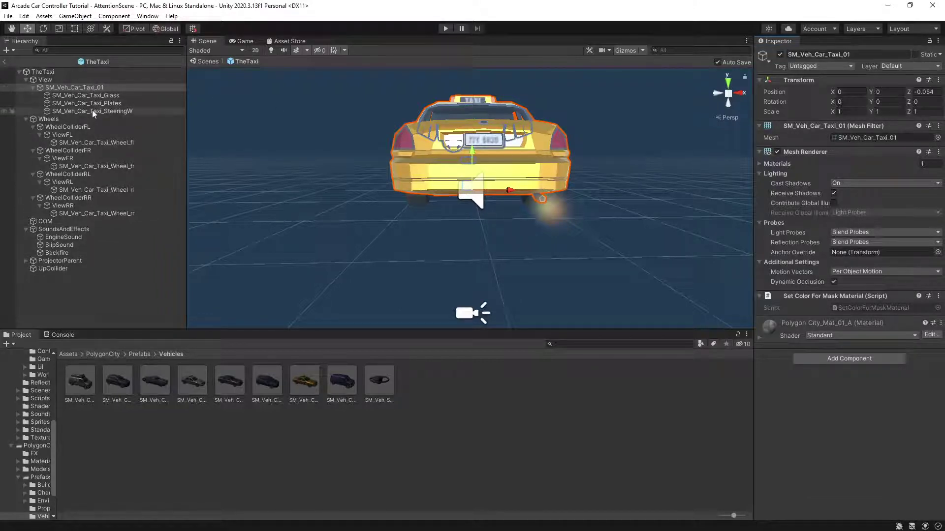
left_click_drag(441, 206, 482, 207, "alt")
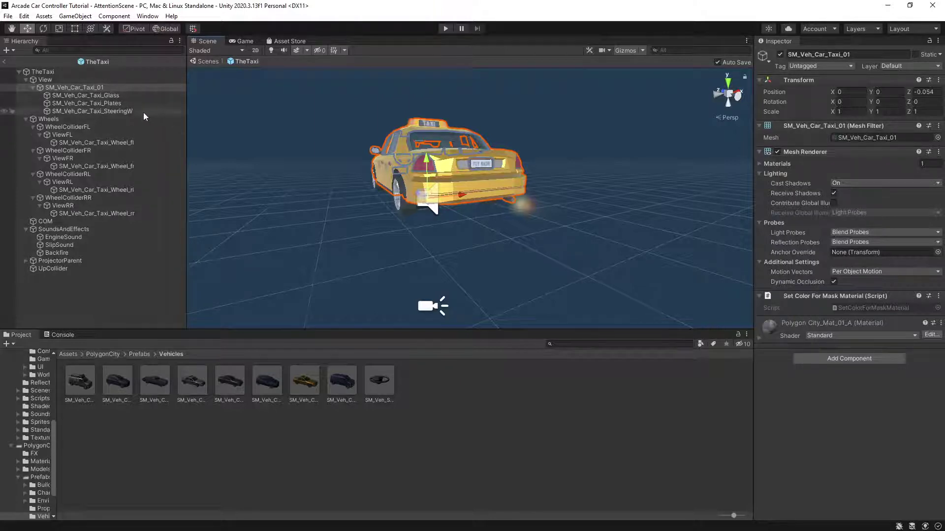
Inspect the taxi's Glass, Plates and SteeringW child meshes, ending on Glass
left_click(110, 97)
left_click(103, 104)
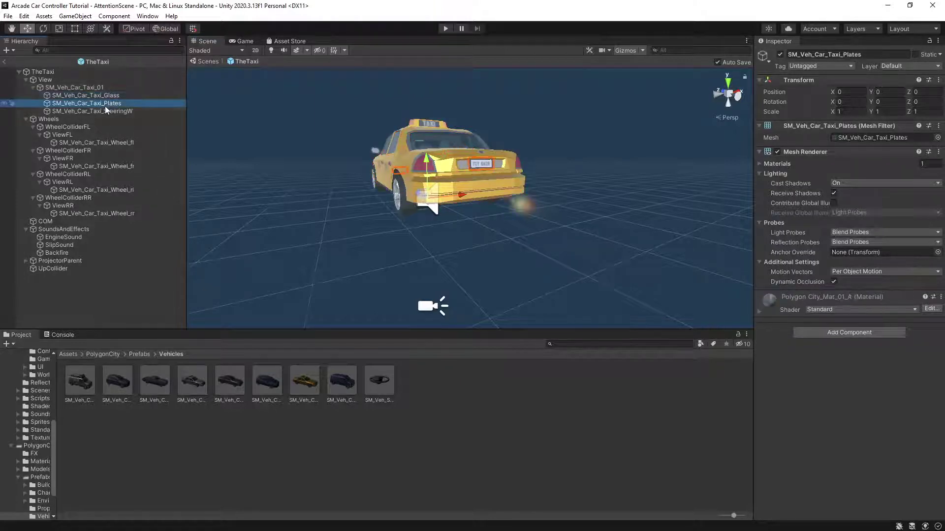
left_click(110, 113)
left_click(105, 104)
key("Up")
key("Down")
key("Down")
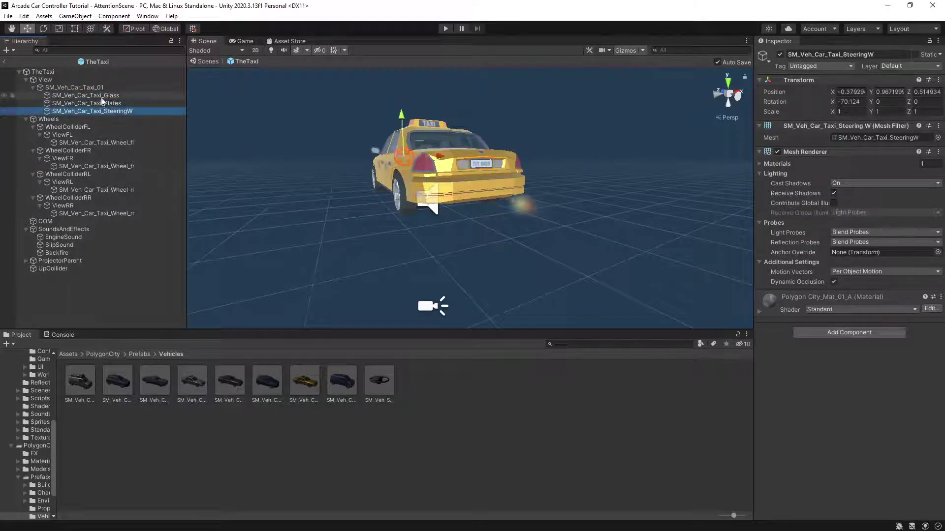
left_click(103, 95)
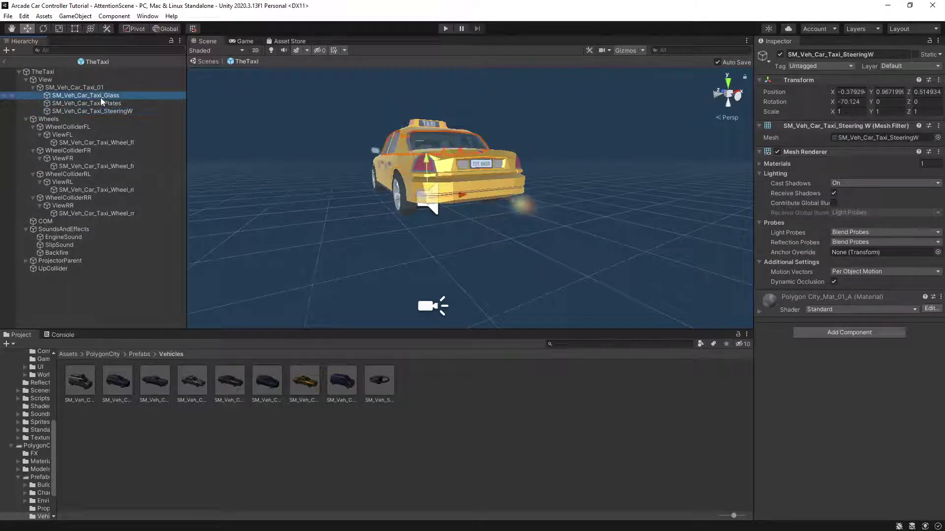
Enter Play mode, start a race, and view The Taxi's stats and paint swatches
left_click(205, 63)
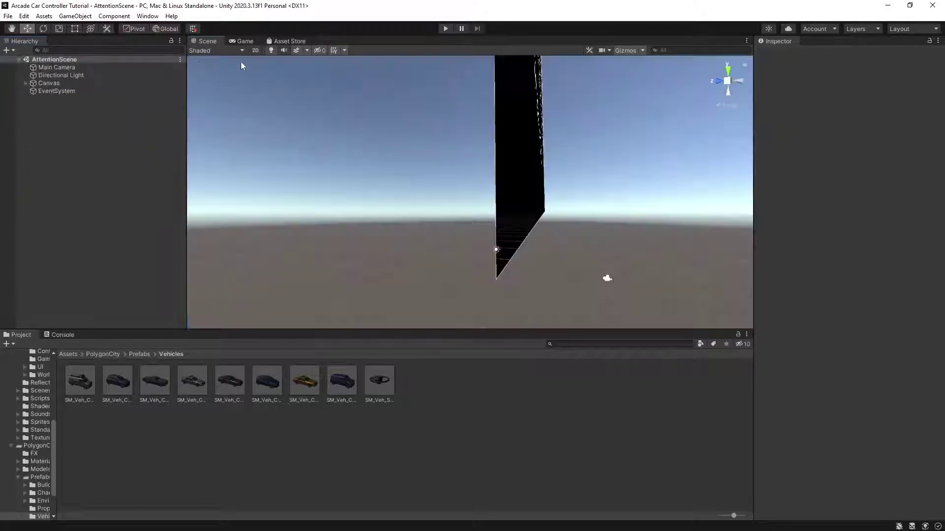
left_click(445, 29)
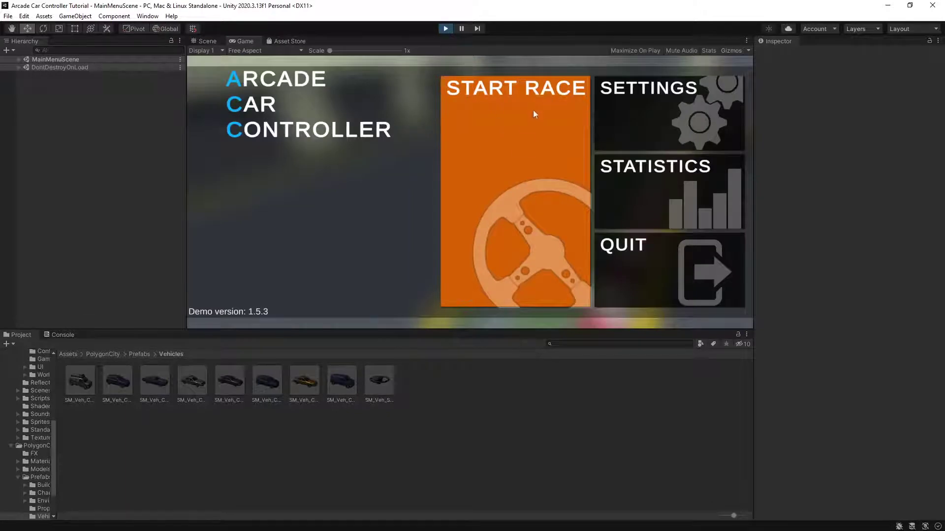
left_click(513, 161)
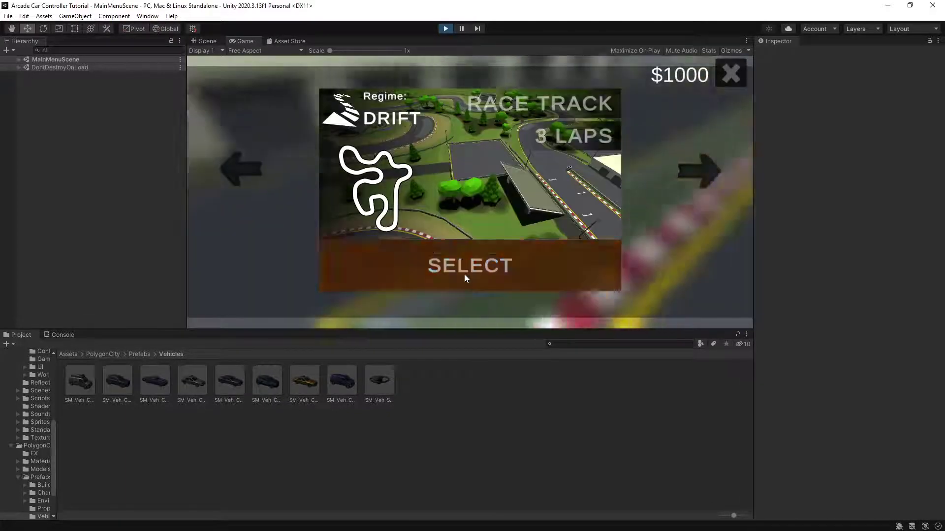
left_click(465, 276)
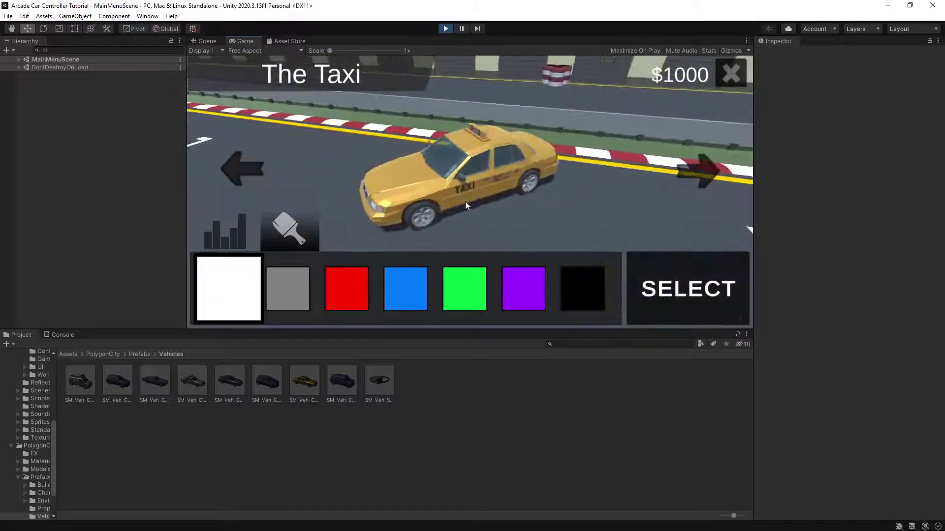
left_click(225, 233)
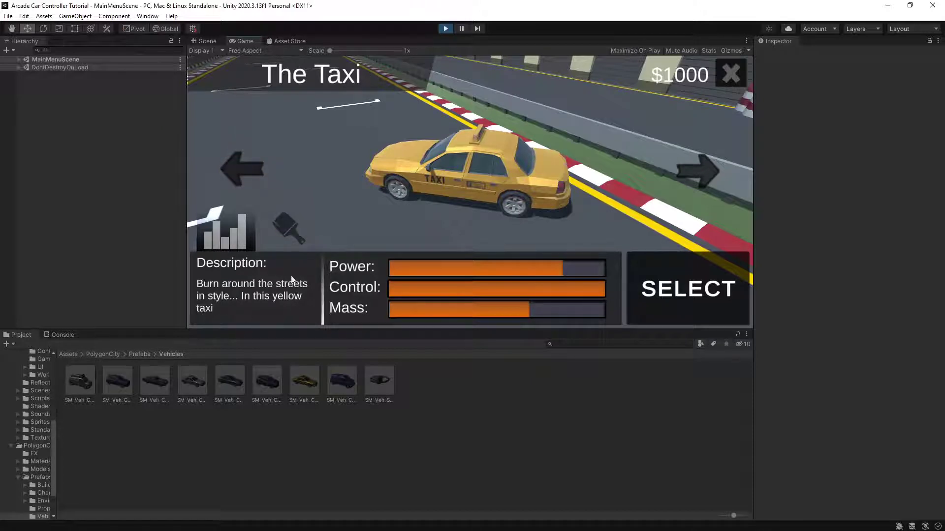
left_click(285, 229)
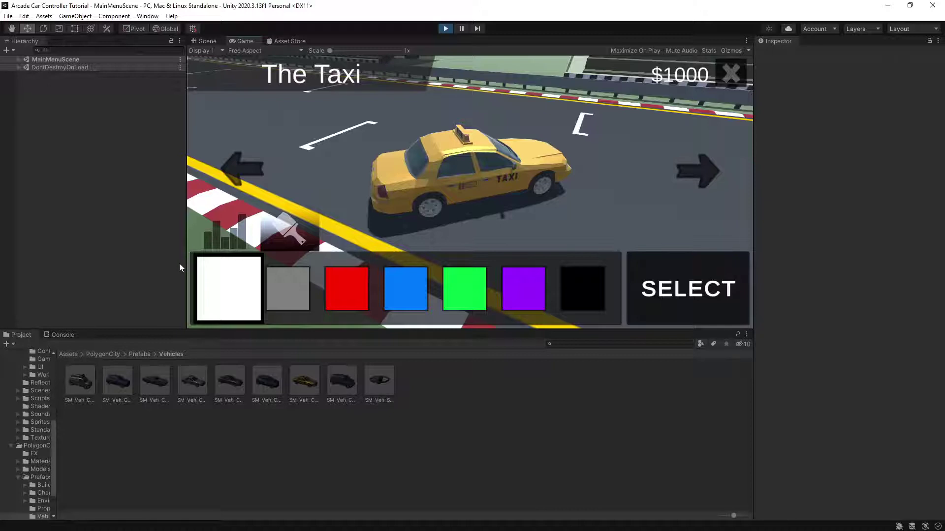
Cycle the taxi through grey, red, blue, green and purple, then back to yellow
left_click(304, 297)
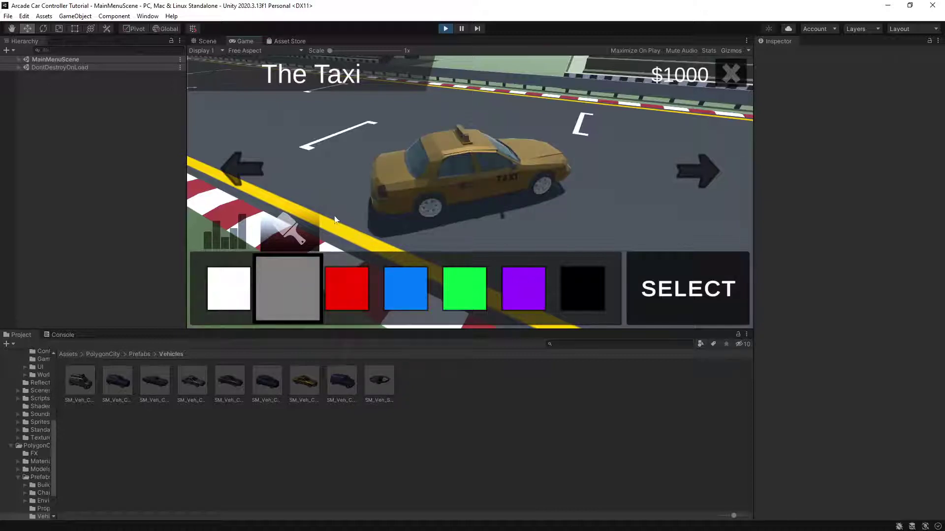
left_click(357, 299)
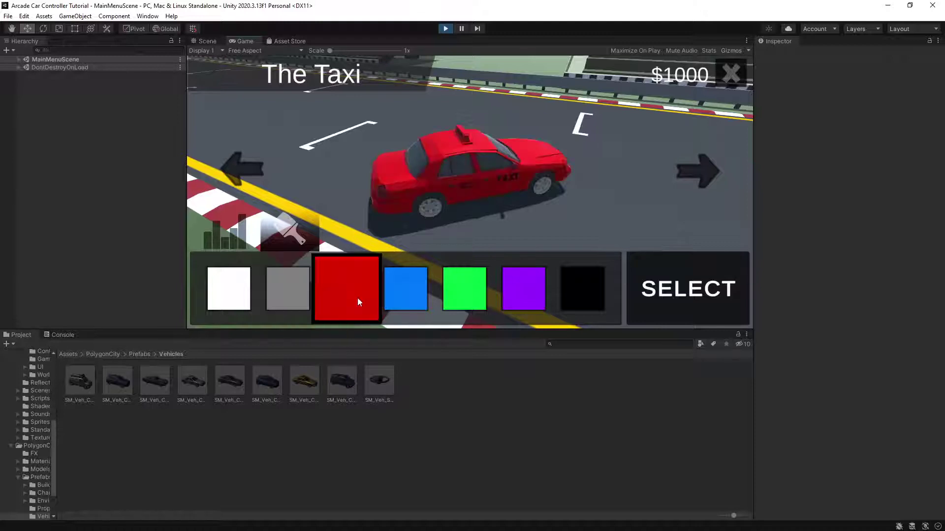
left_click(419, 298)
left_click(471, 299)
left_click(521, 298)
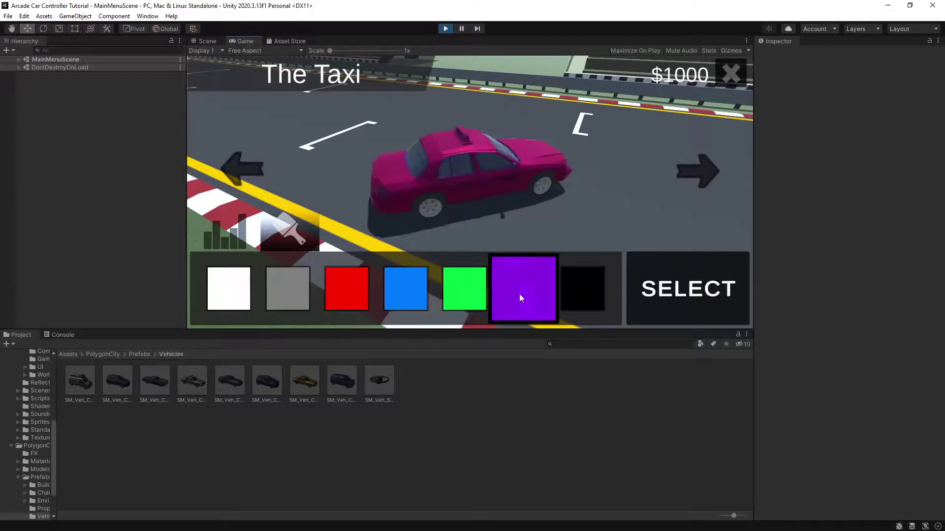
left_click(400, 290)
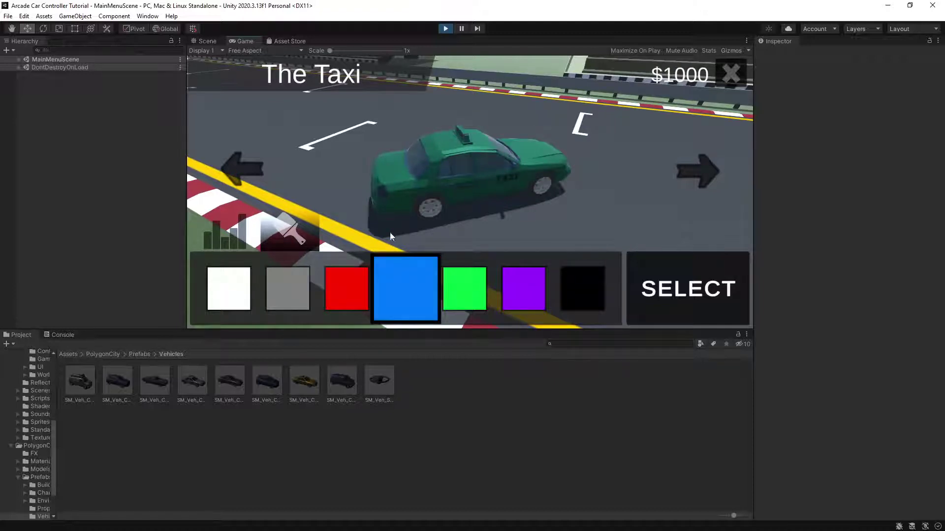
left_click(353, 294)
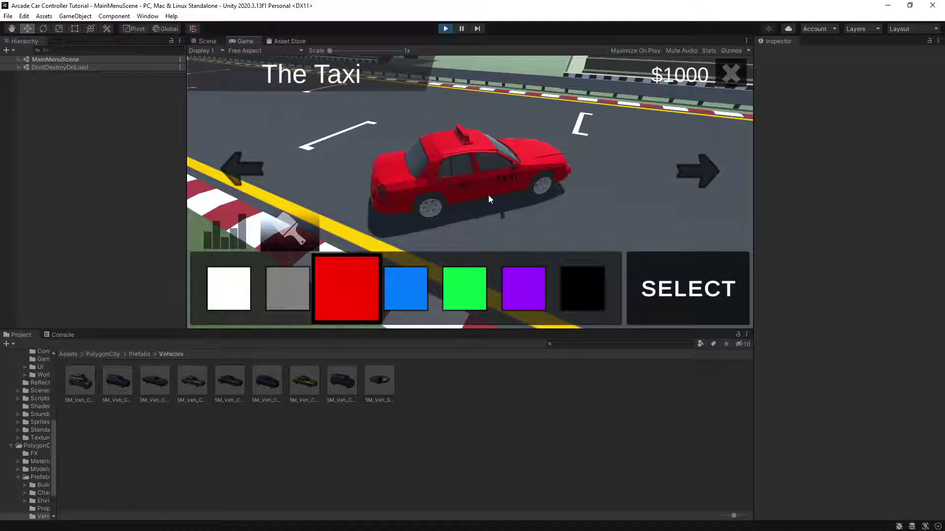
left_click(514, 297)
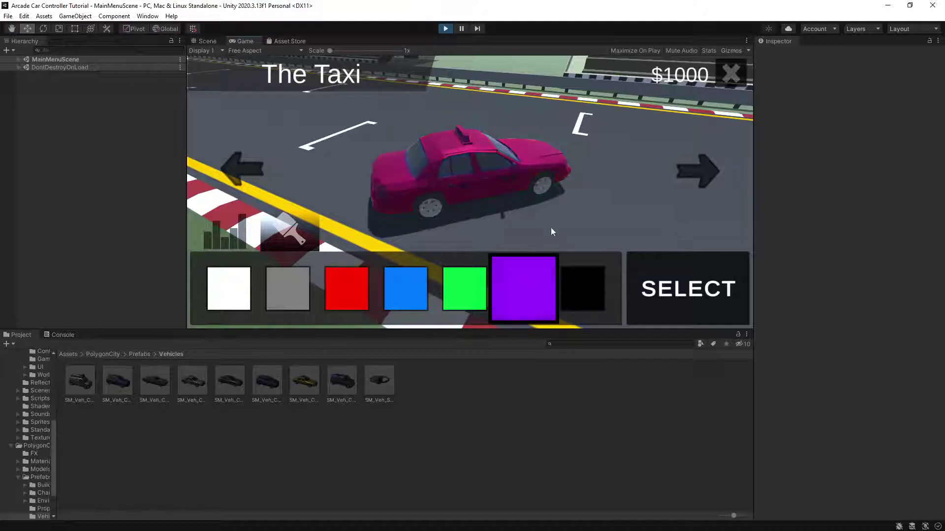
left_click(477, 286)
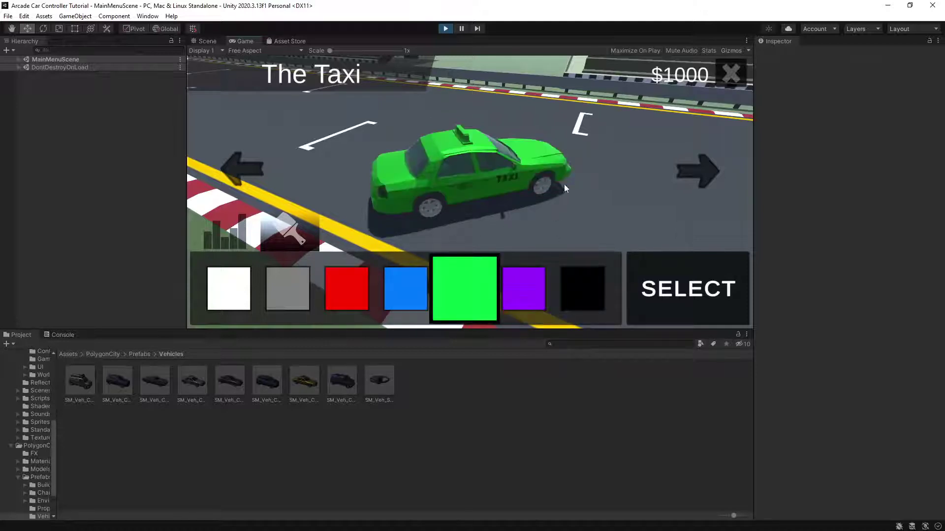
left_click(236, 297)
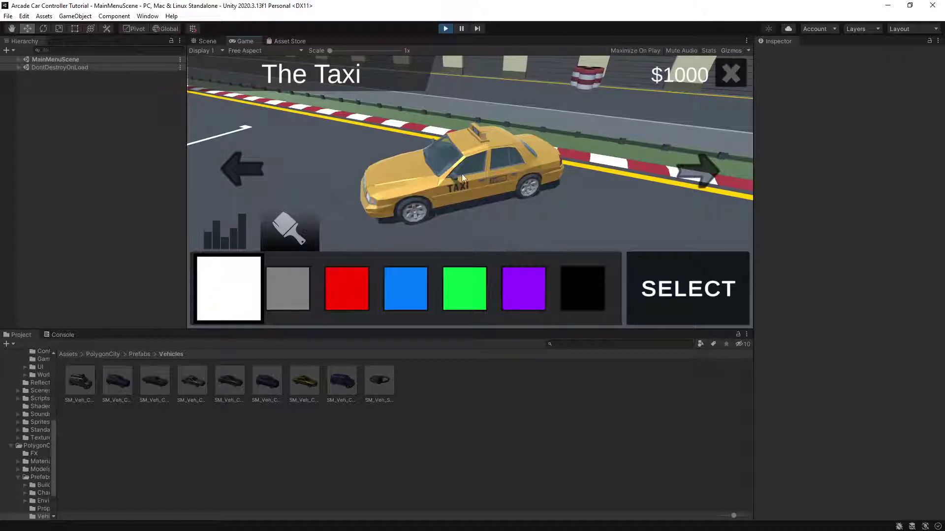
Preview grey, red and blue paint once more and settle on the default yellow
left_click(291, 303)
left_click(225, 301)
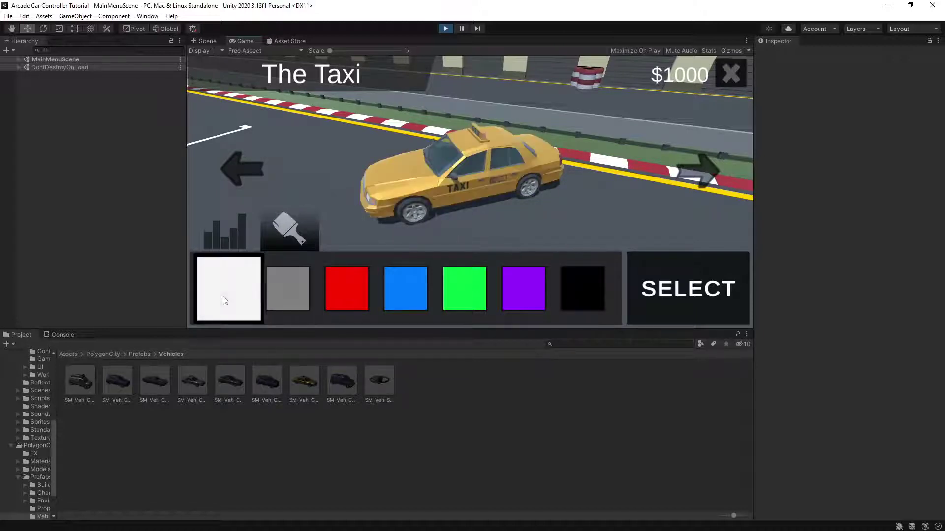
left_click(283, 297)
left_click(351, 289)
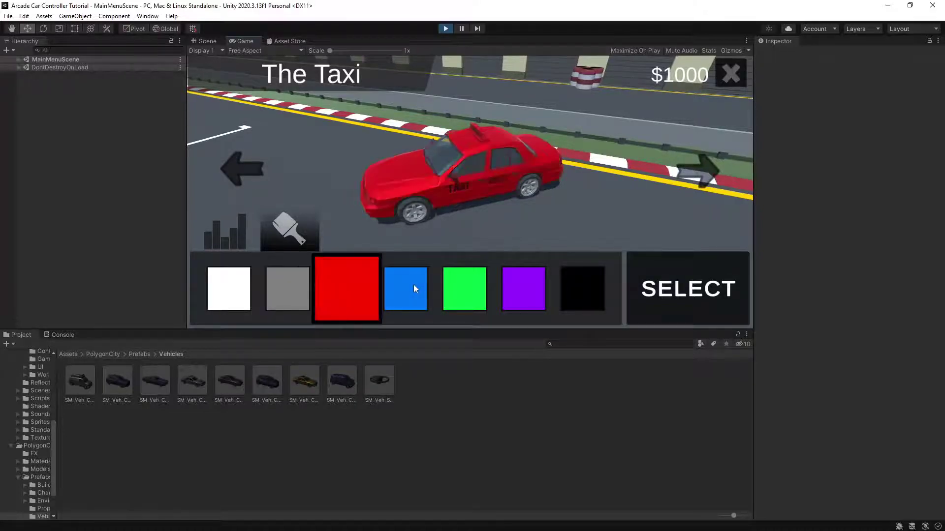
left_click(414, 287)
left_click(269, 273)
left_click(234, 281)
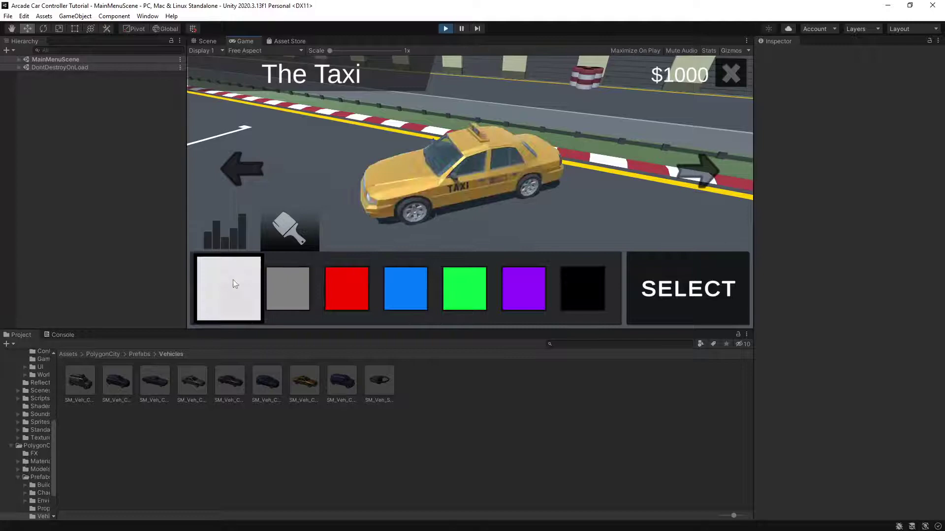
Start the race with the yellow taxi and drive it around the track with the arrow keys
left_click(722, 306)
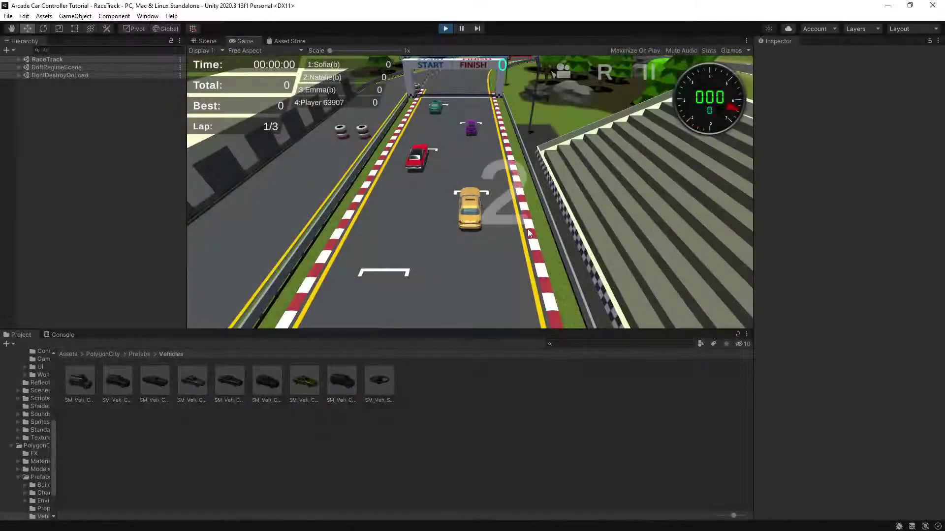
key("Up")
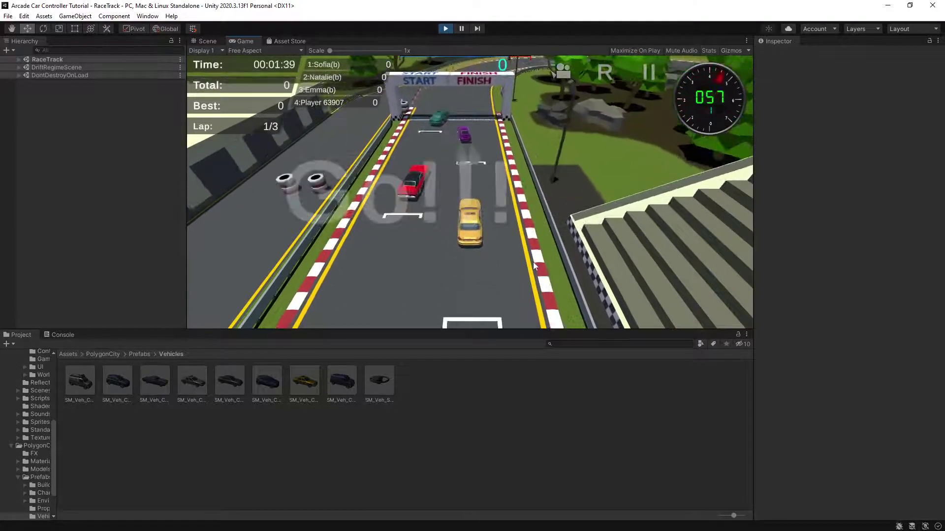
key("Right")
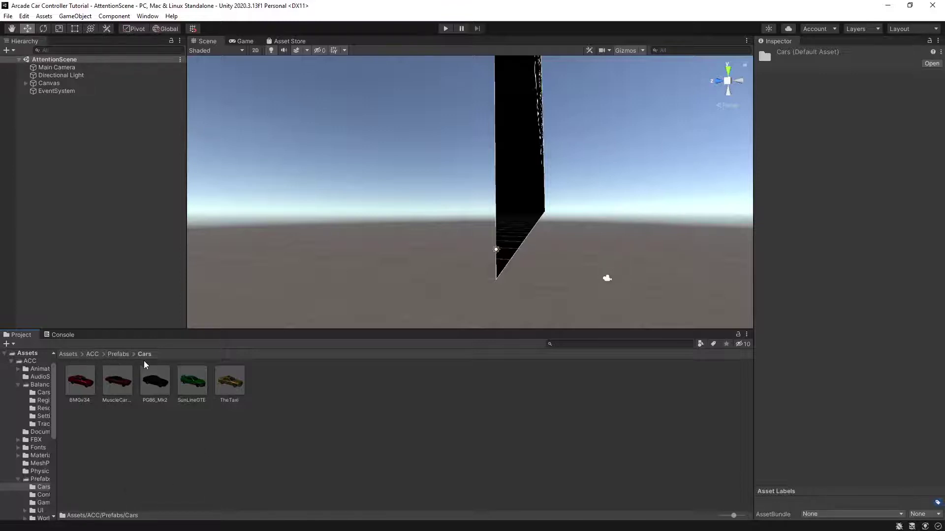
Delete TheTaxi prefab from the Cars prefabs folder
left_click(229, 384)
key("Delete")
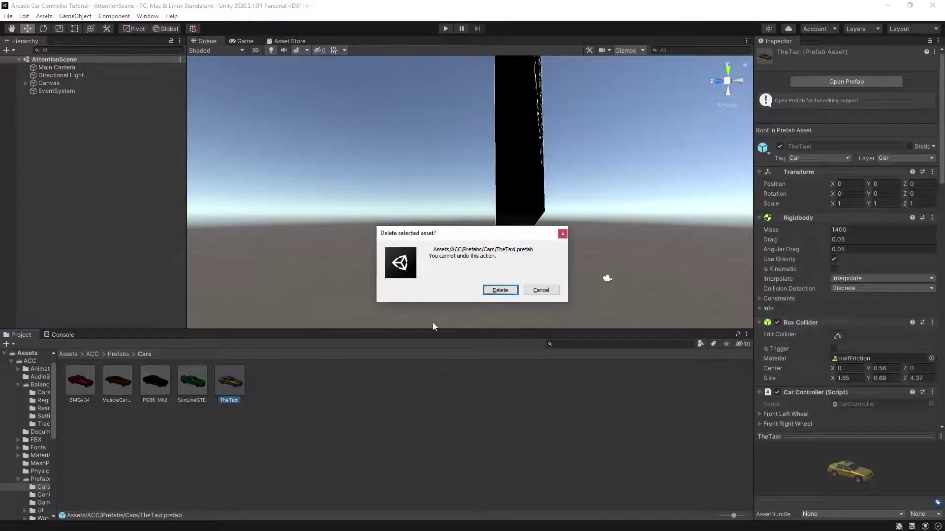
left_click(498, 290)
Delete The Taxi car preset from ACC/Balance/Cars, then return to the Balance folder
left_click(119, 354)
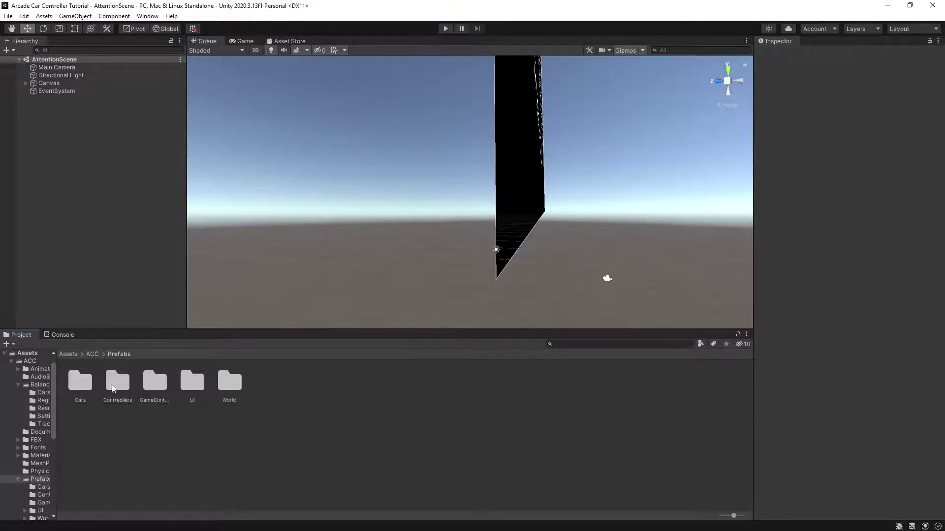
left_click(92, 355)
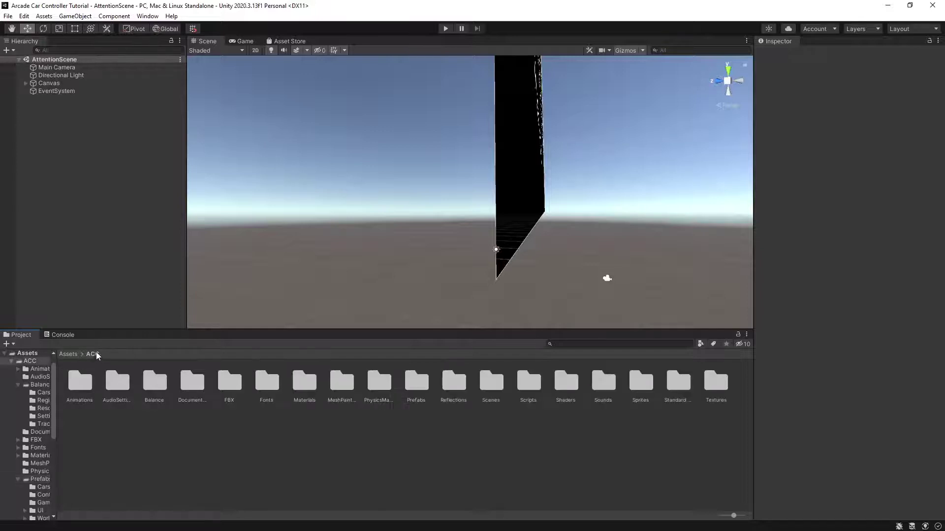
double_click(154, 385)
double_click(80, 381)
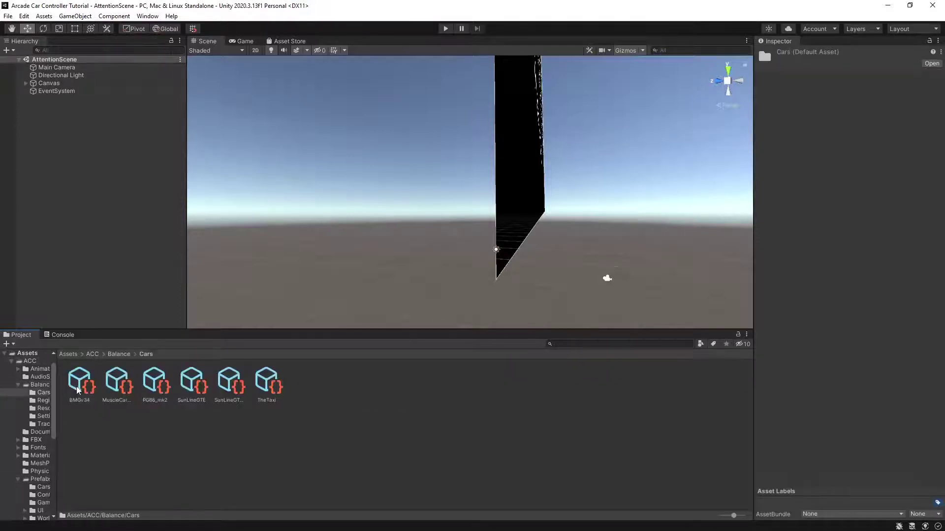
left_click(263, 395)
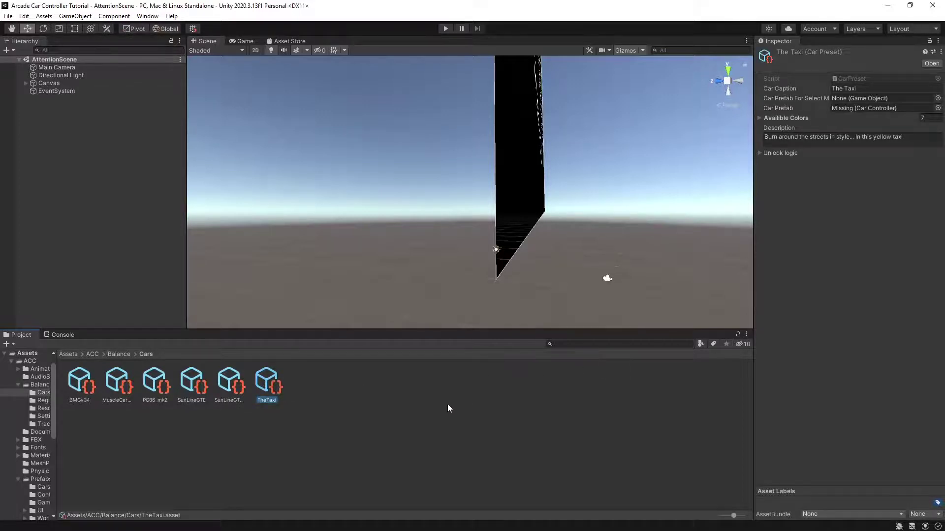
key("Delete")
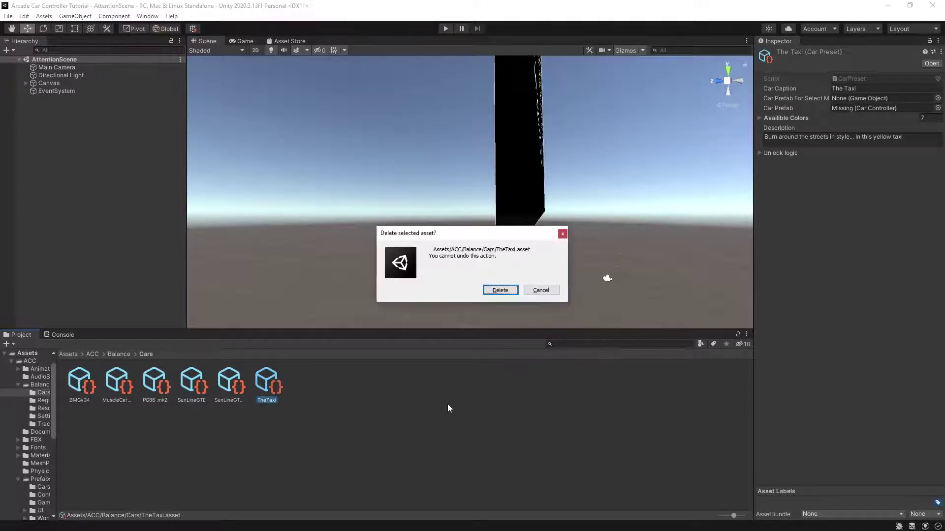
left_click(506, 294)
left_click(114, 354)
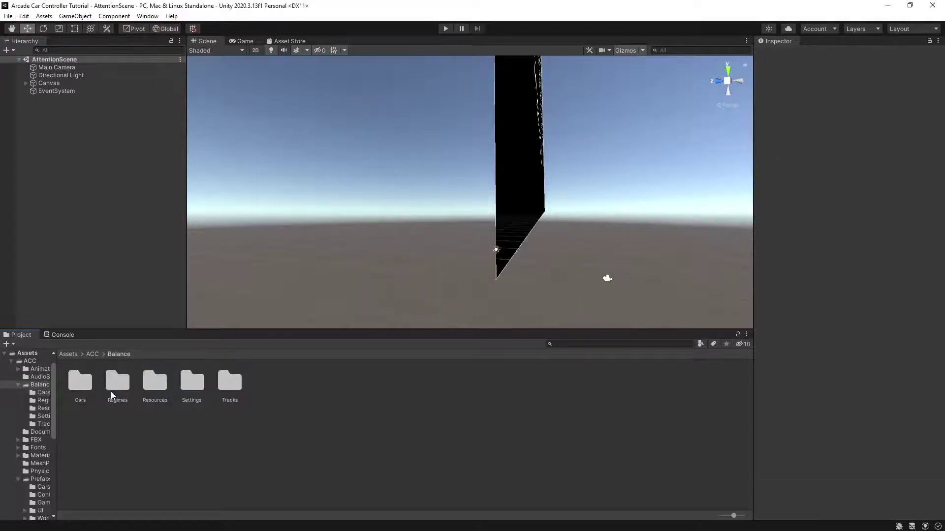
In Balance/Regimes, remove Element 5 from Available Cars in the two Drift regimes and the Race regime
double_click(127, 378)
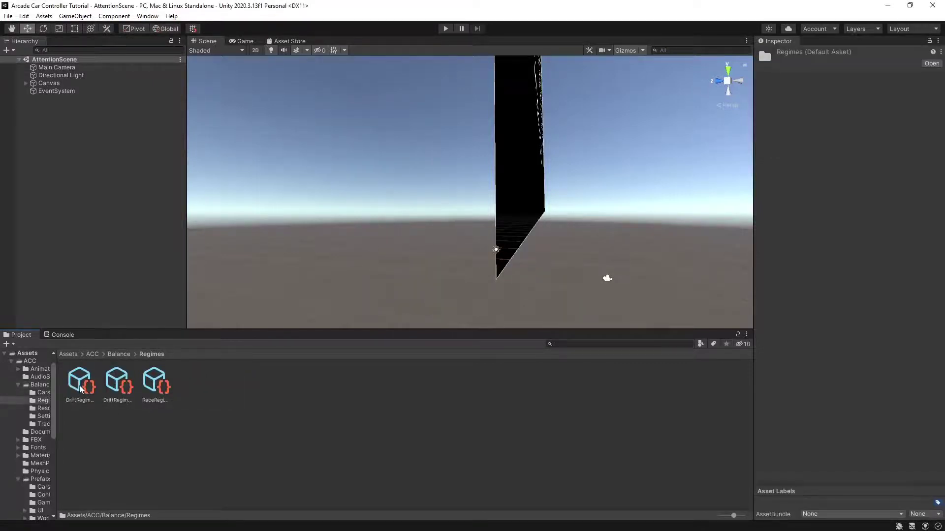
left_click(81, 389)
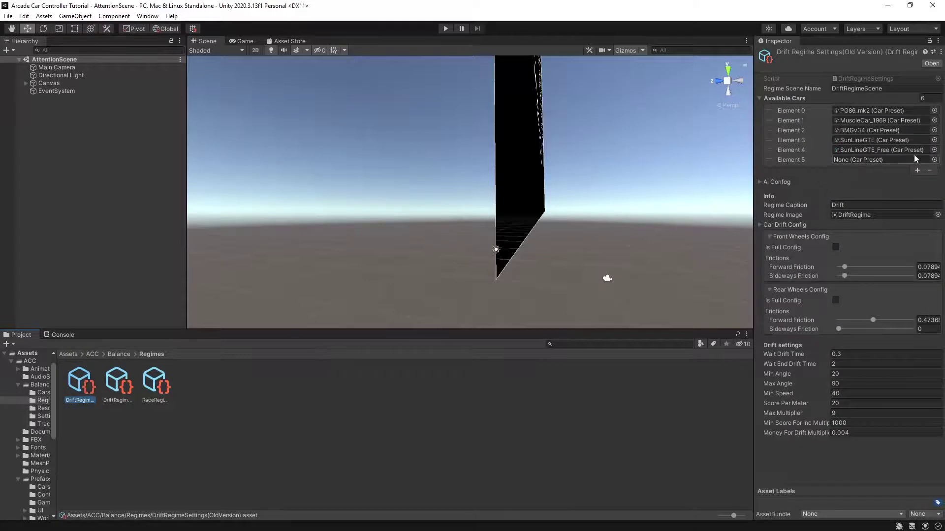
left_click(788, 159)
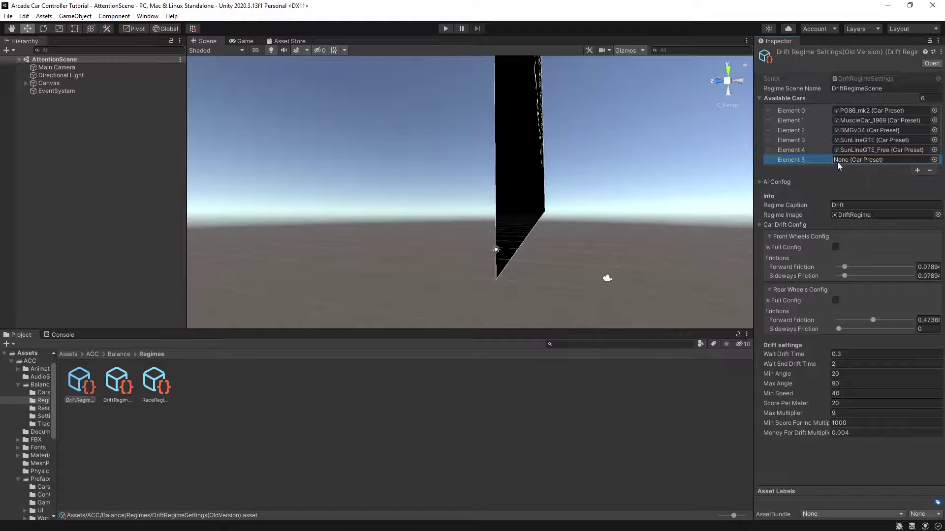
left_click(929, 169)
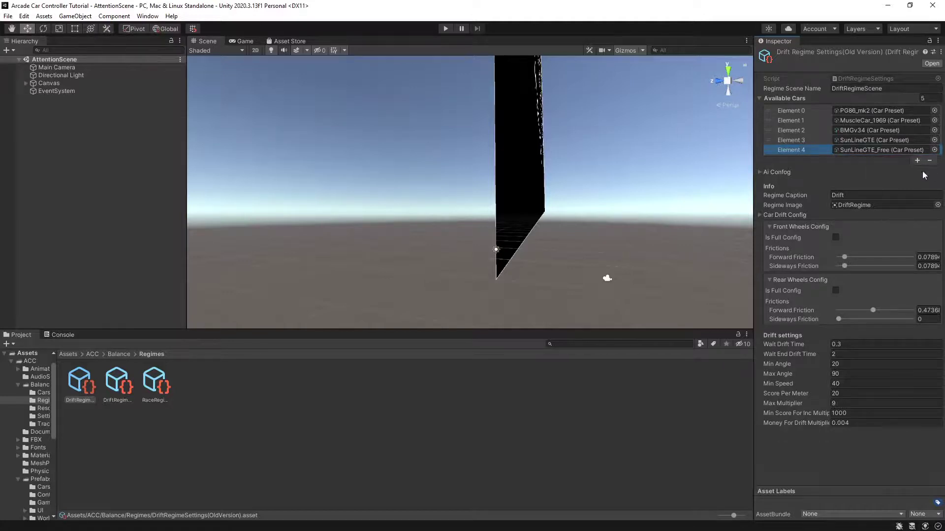
left_click(123, 386)
left_click(777, 162)
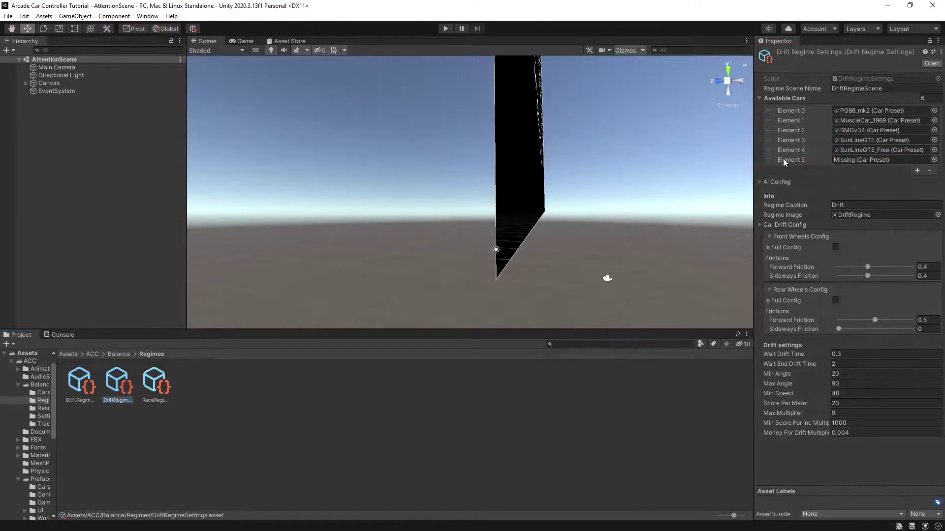
left_click(930, 170)
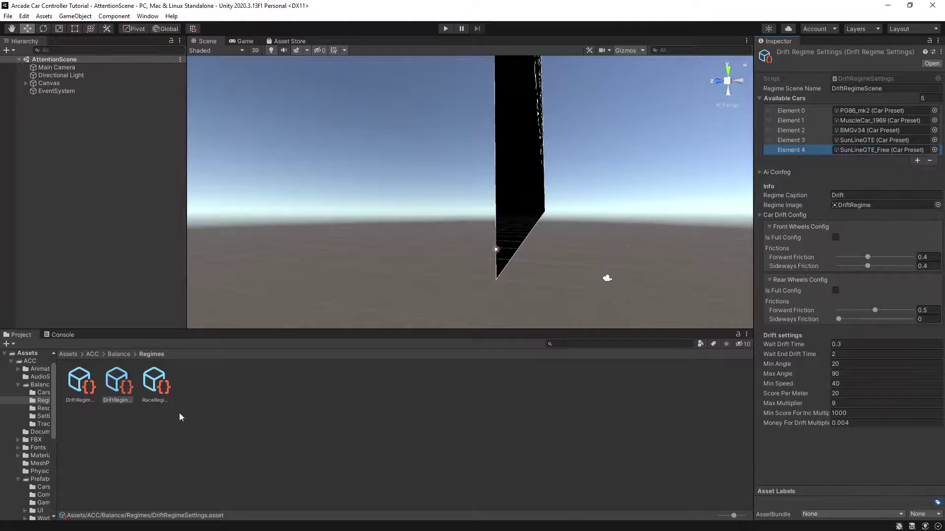
left_click(155, 384)
left_click(801, 161)
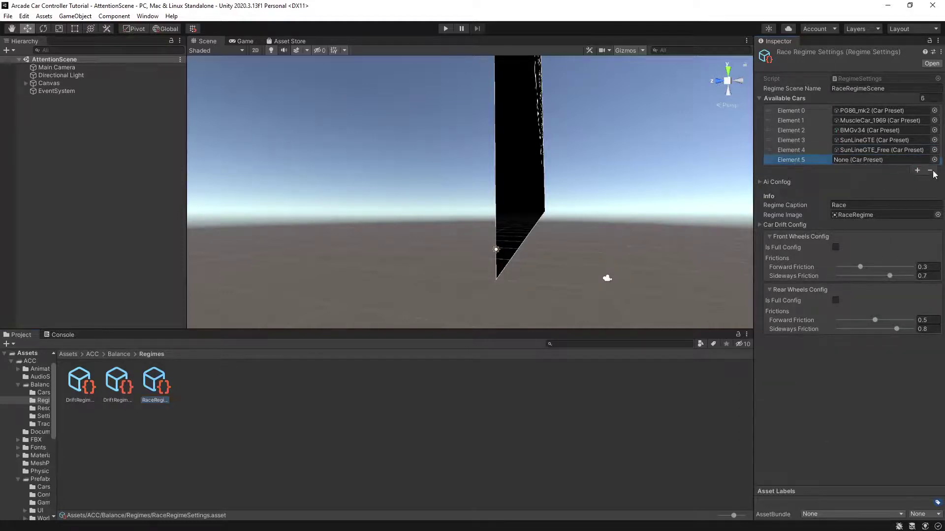
left_click(930, 171)
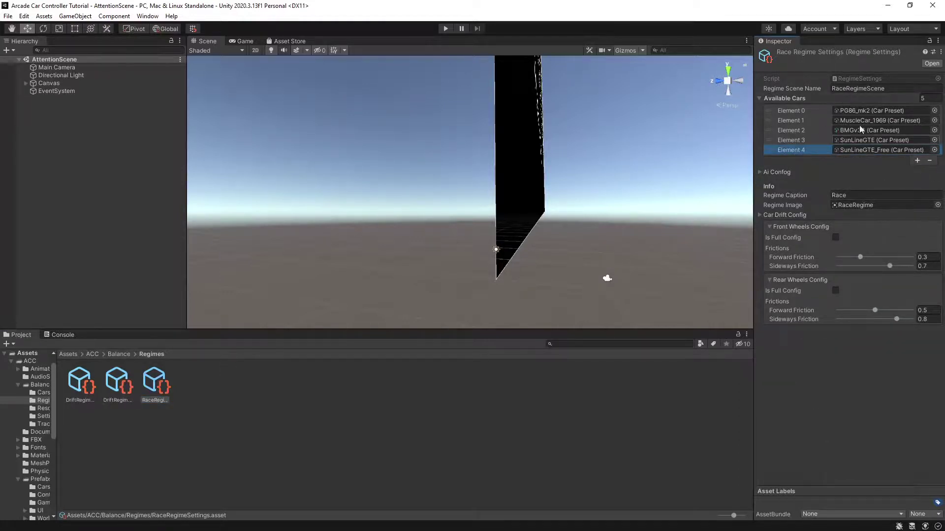